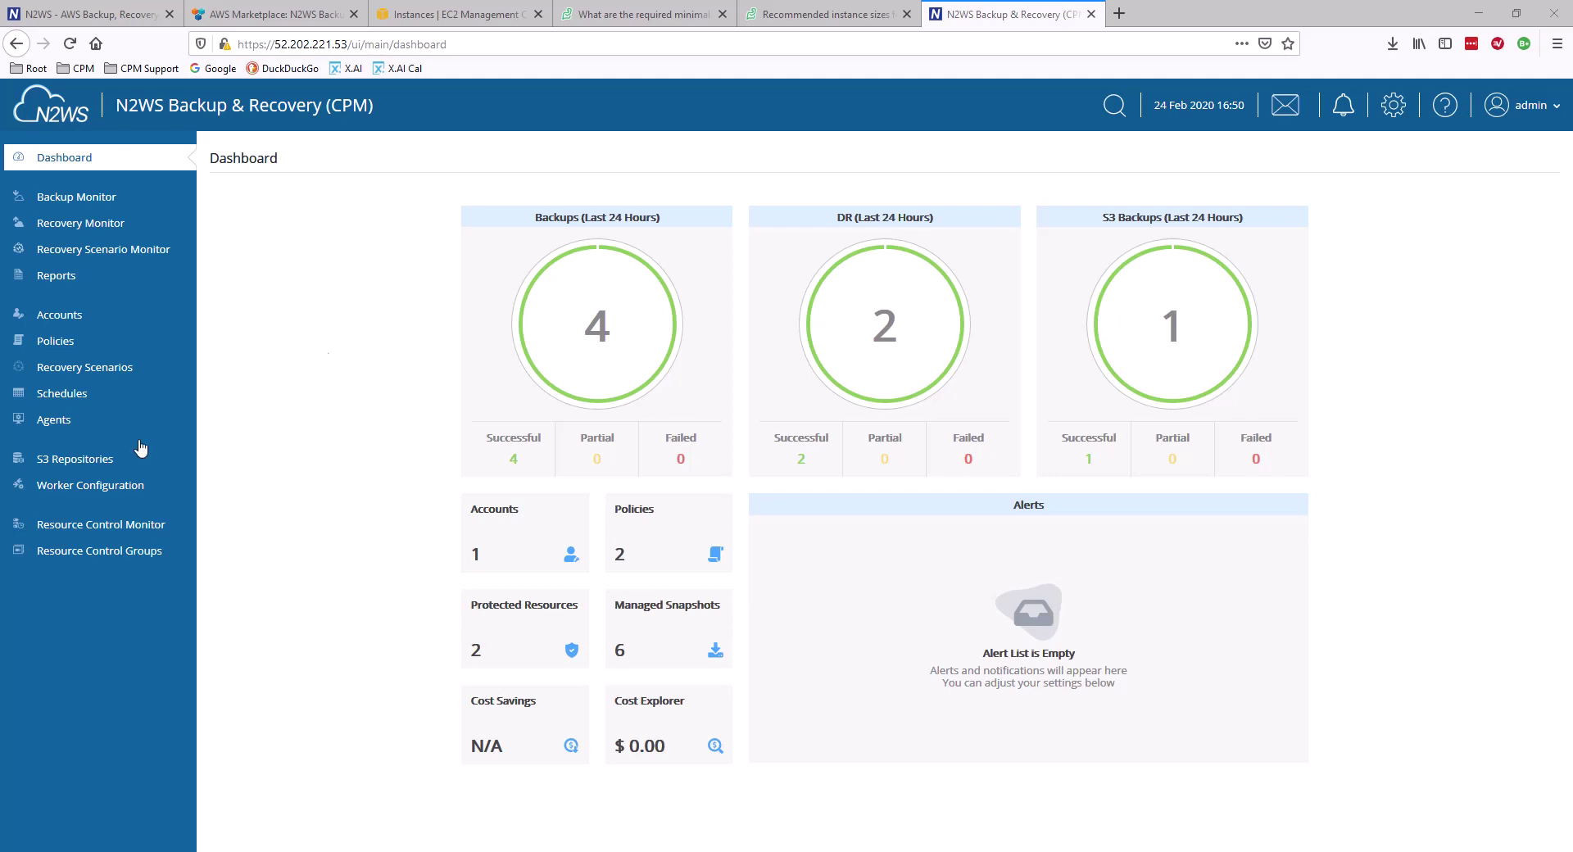
- Create a new backup policy named 'Windows' on the Daily_0000 schedule
click(59, 344)
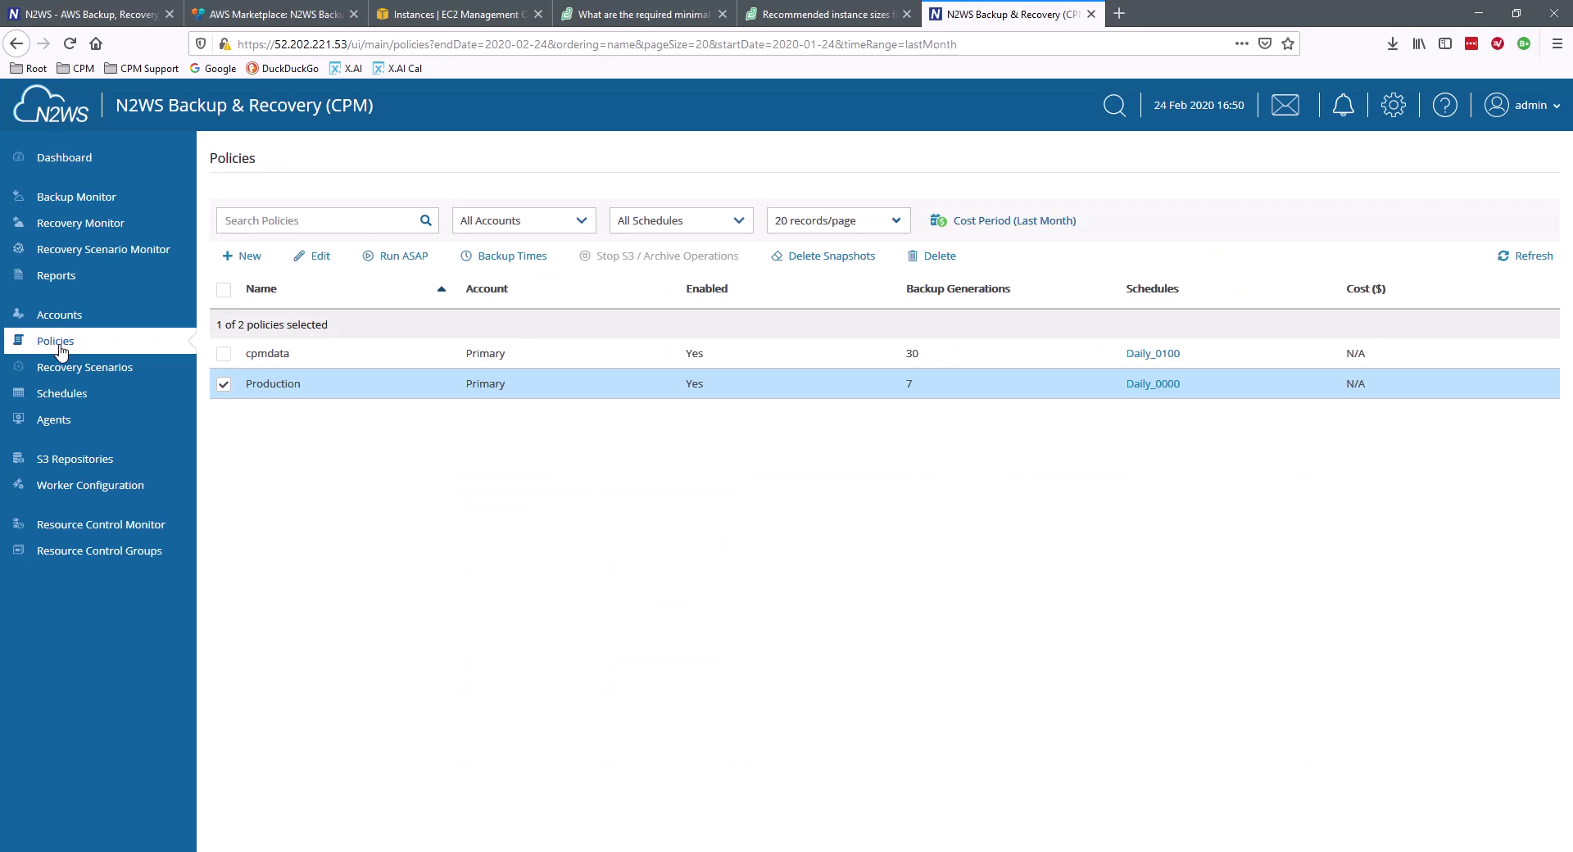
click(249, 257)
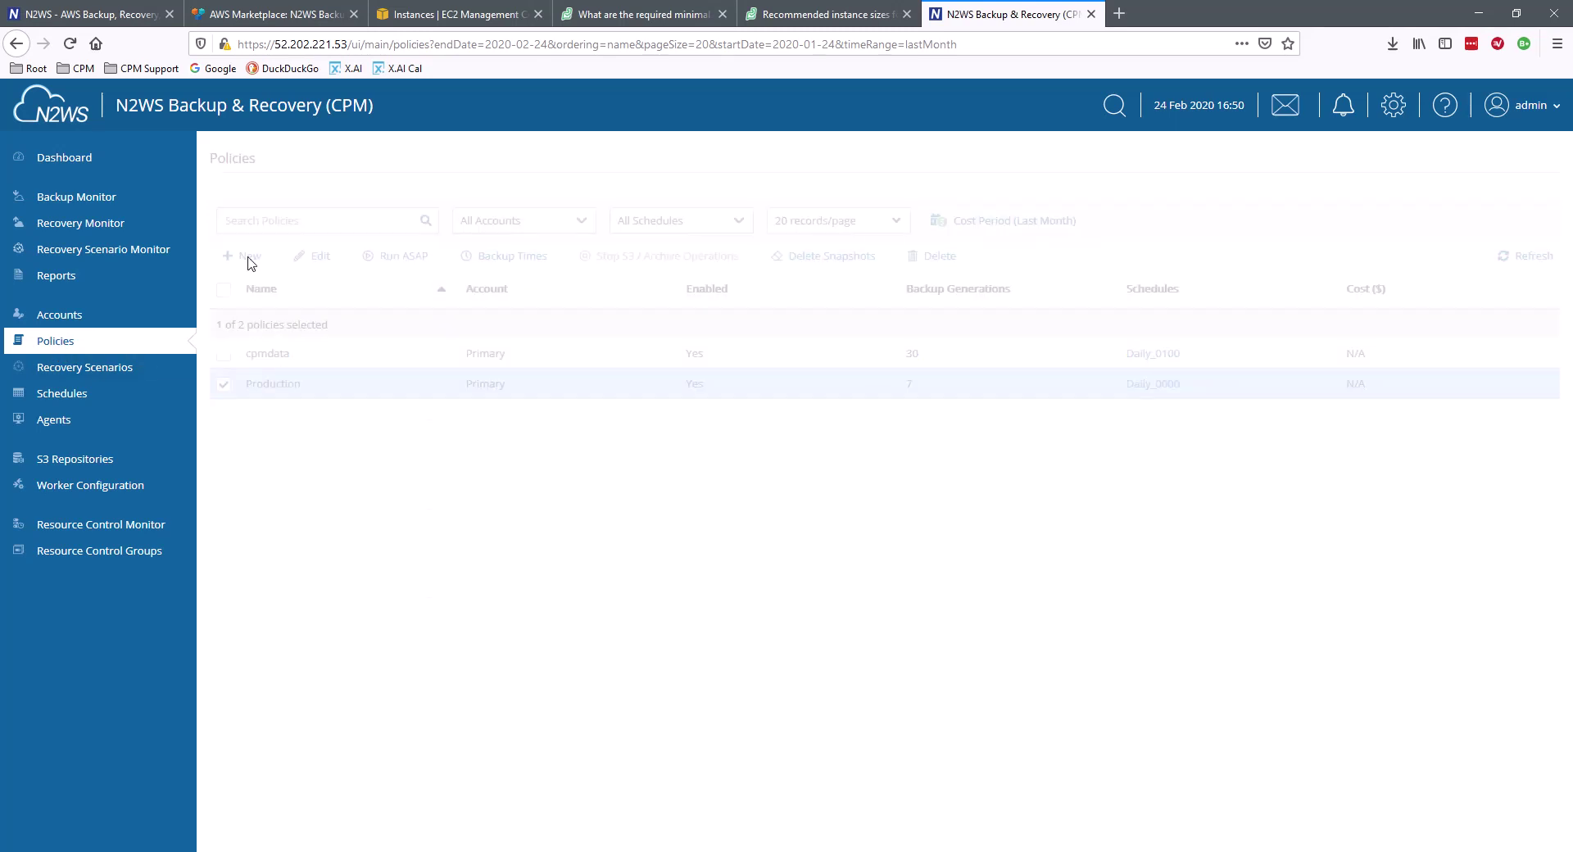
click(483, 270)
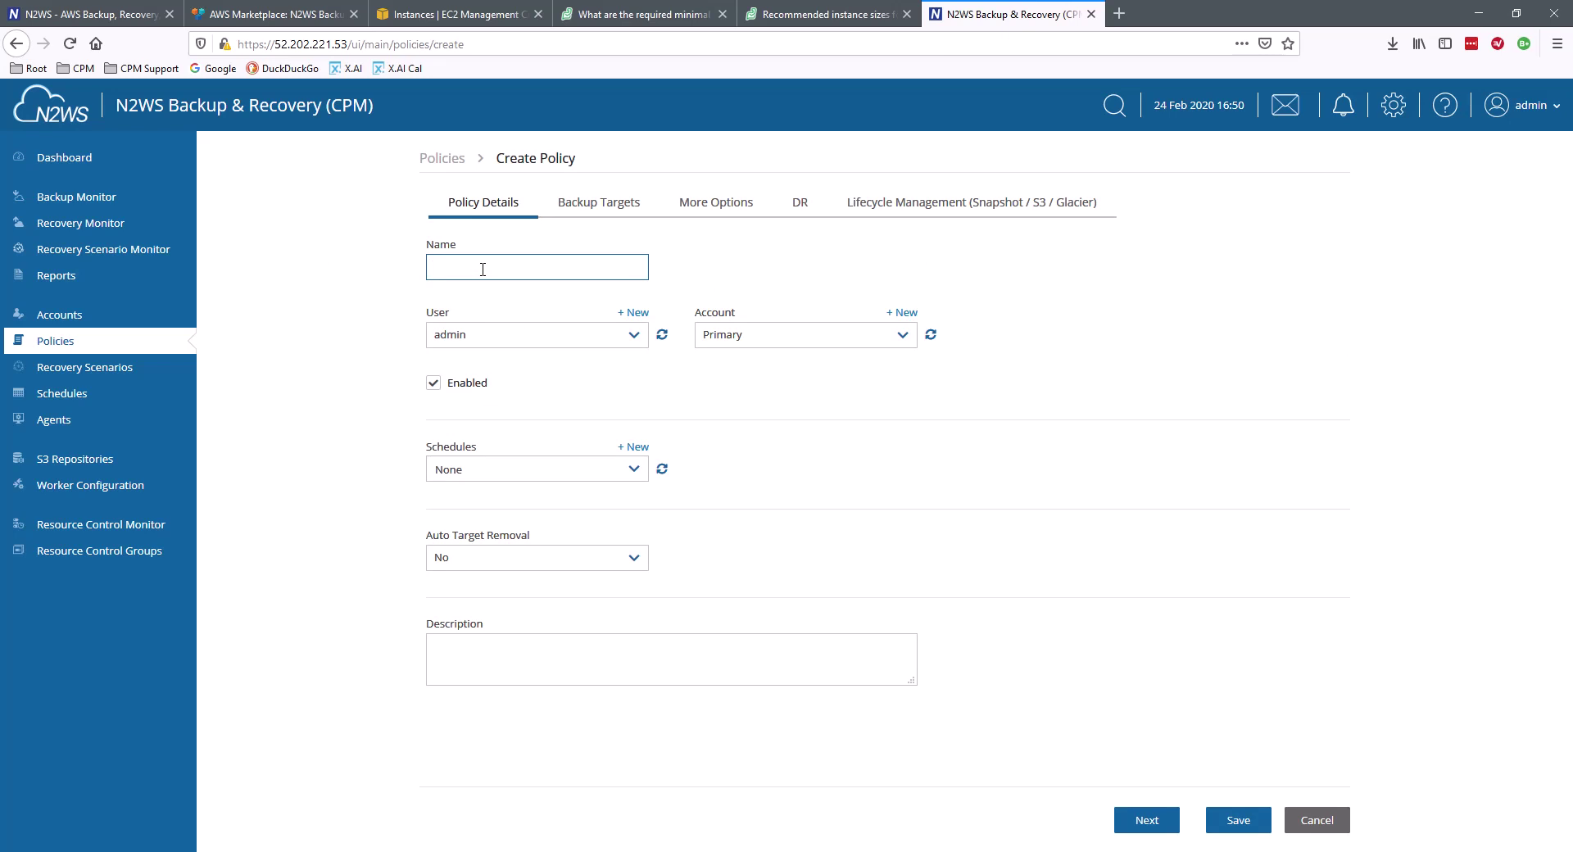
text(Windows)
click(635, 475)
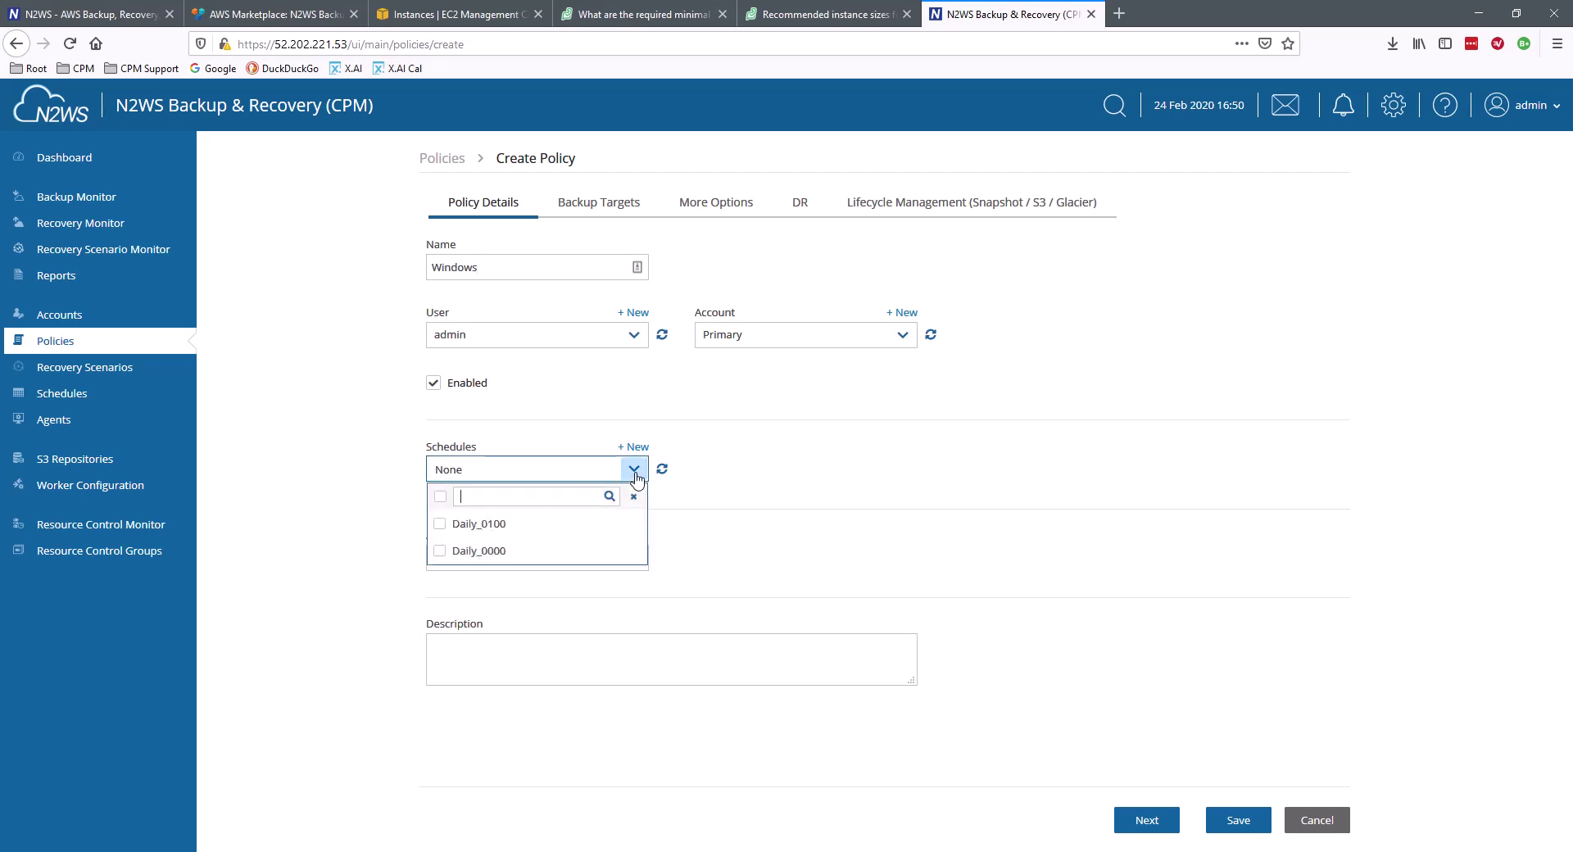
click(441, 552)
click(719, 488)
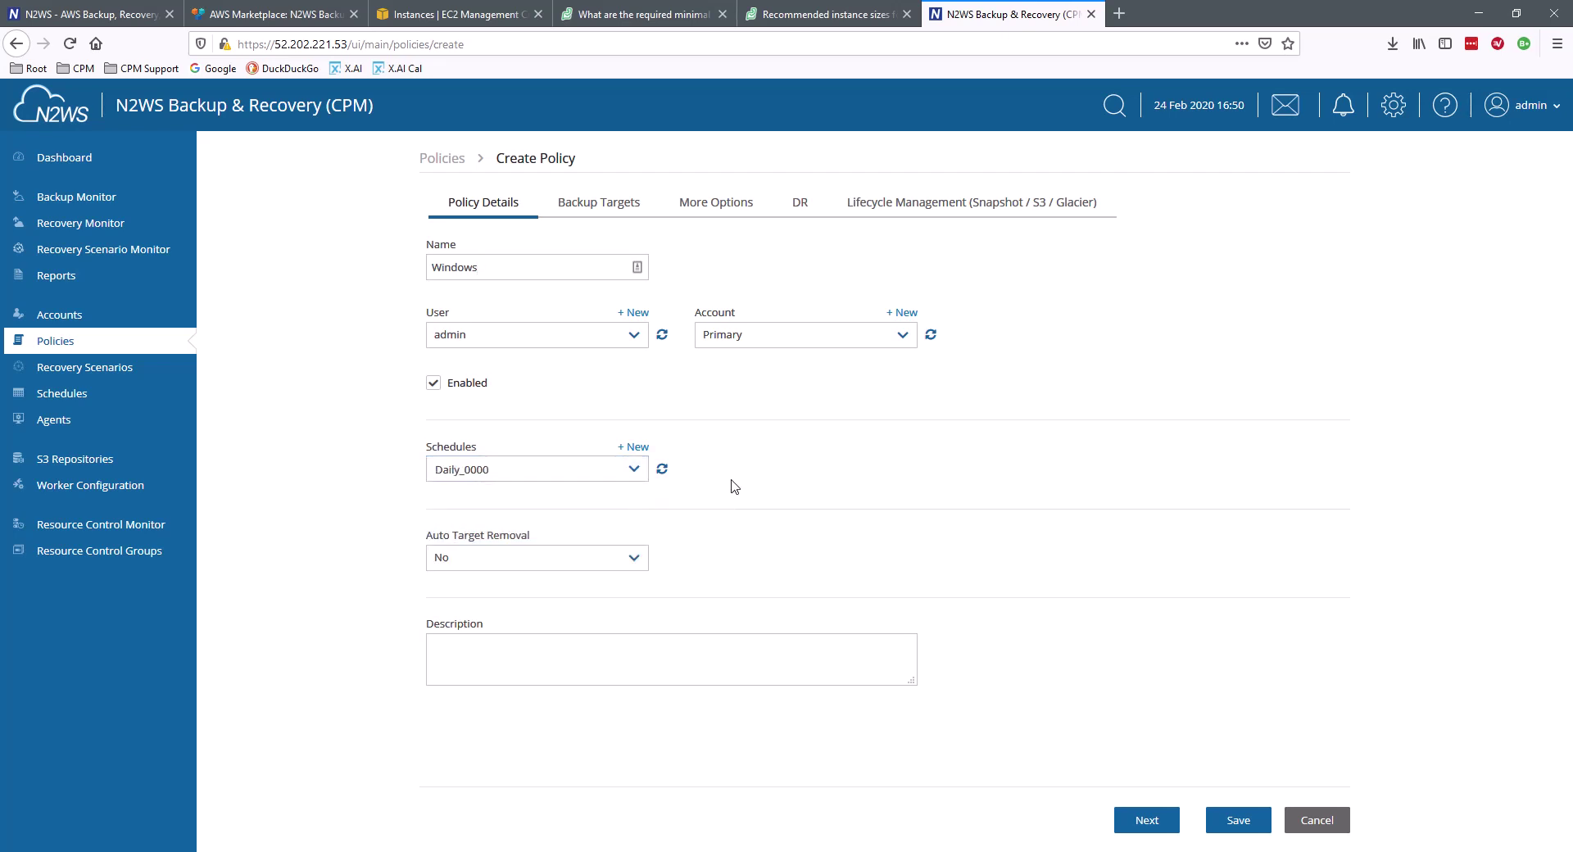
- Add the Windows Fileserver and Windows 2019 development instances as the policy's backup targets
click(606, 204)
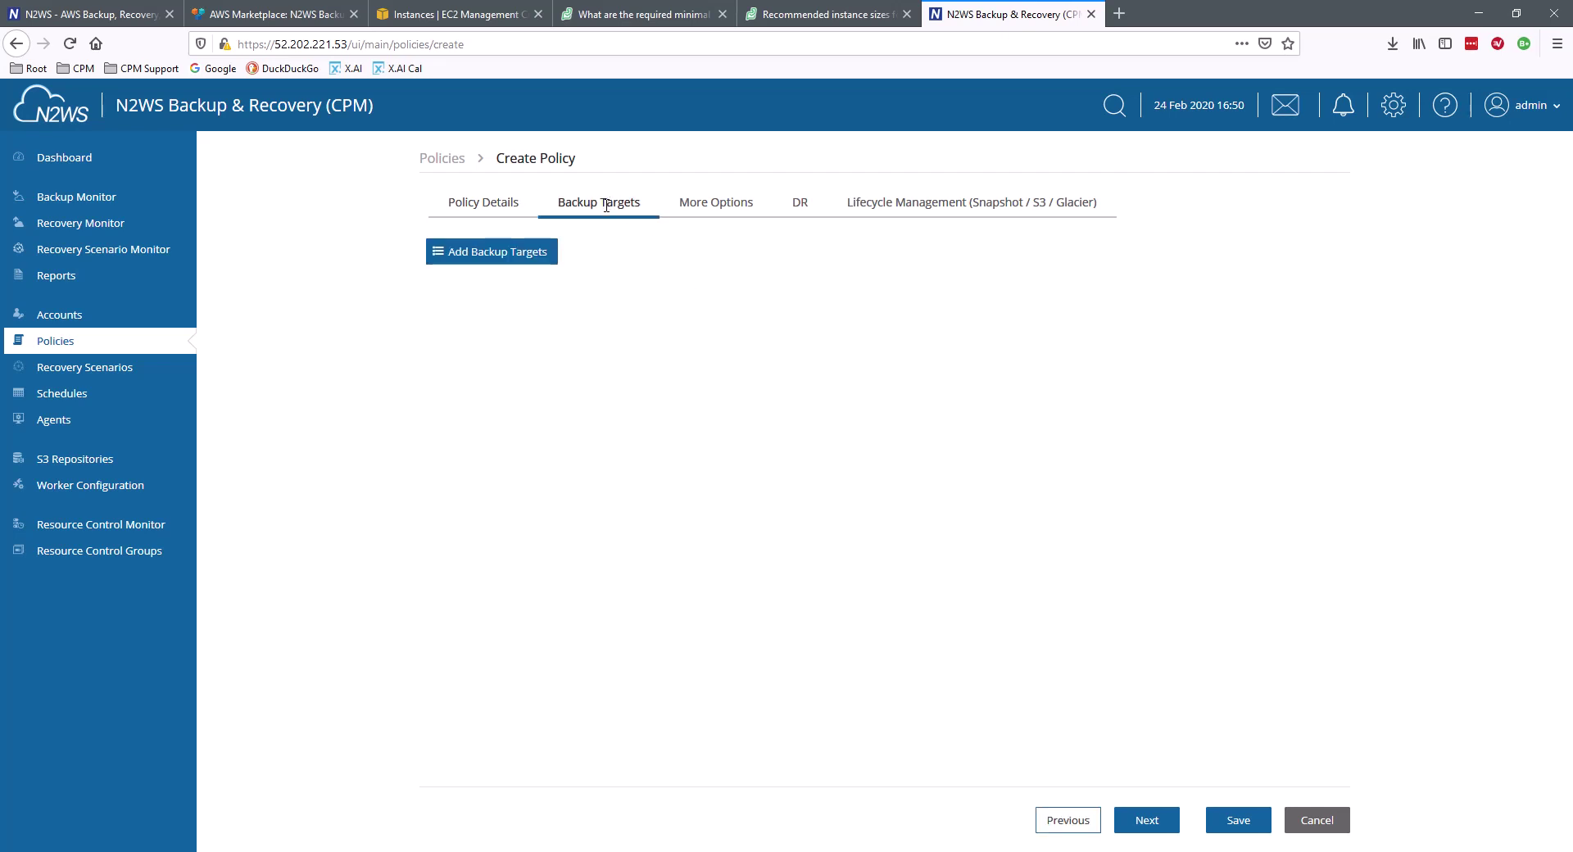
click(465, 259)
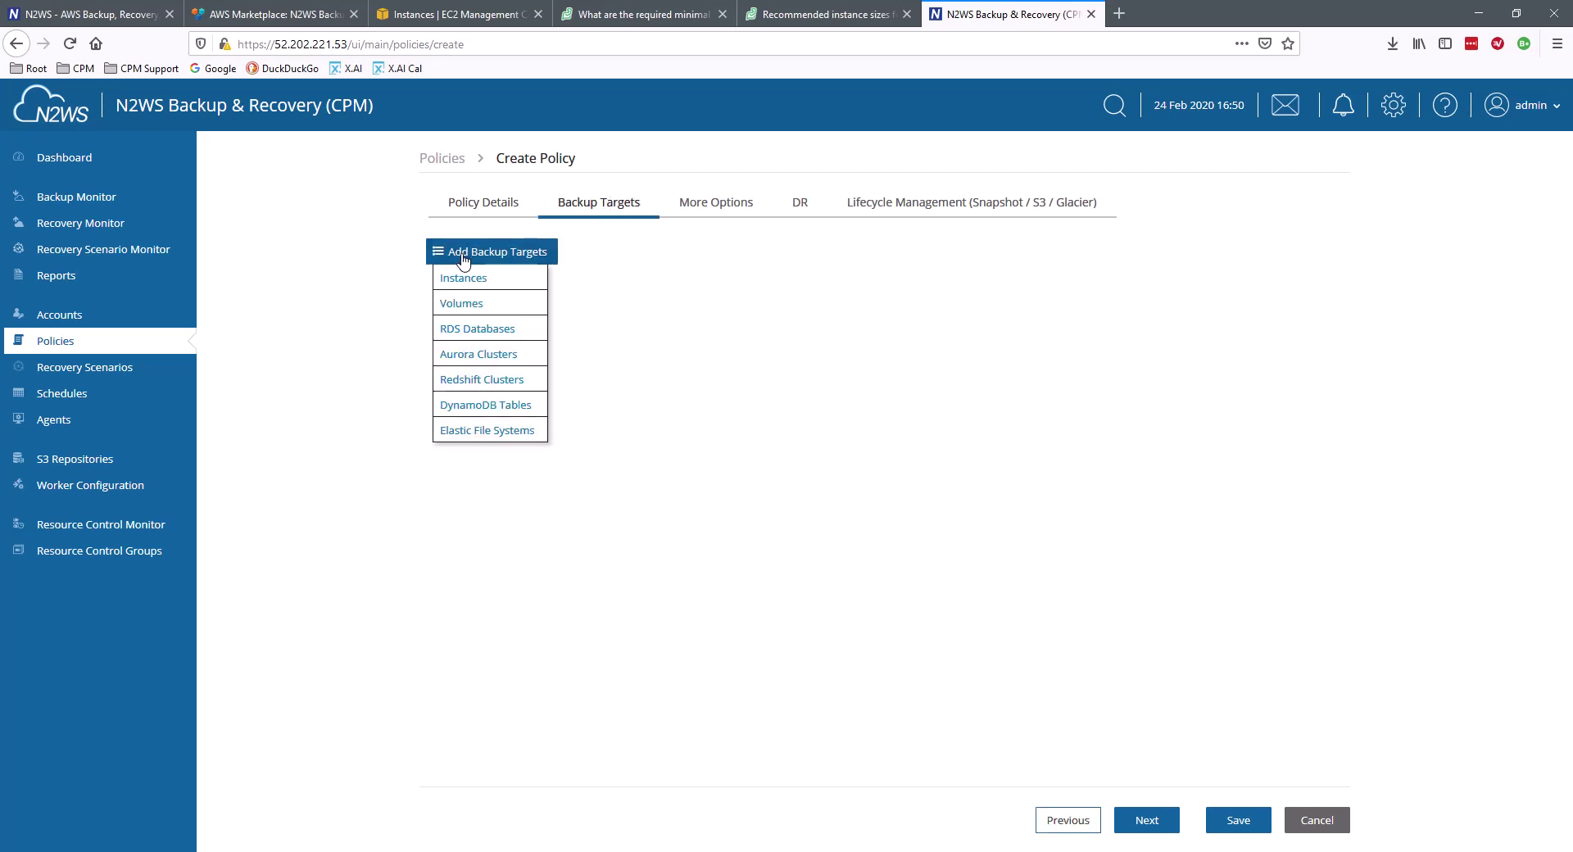
click(465, 281)
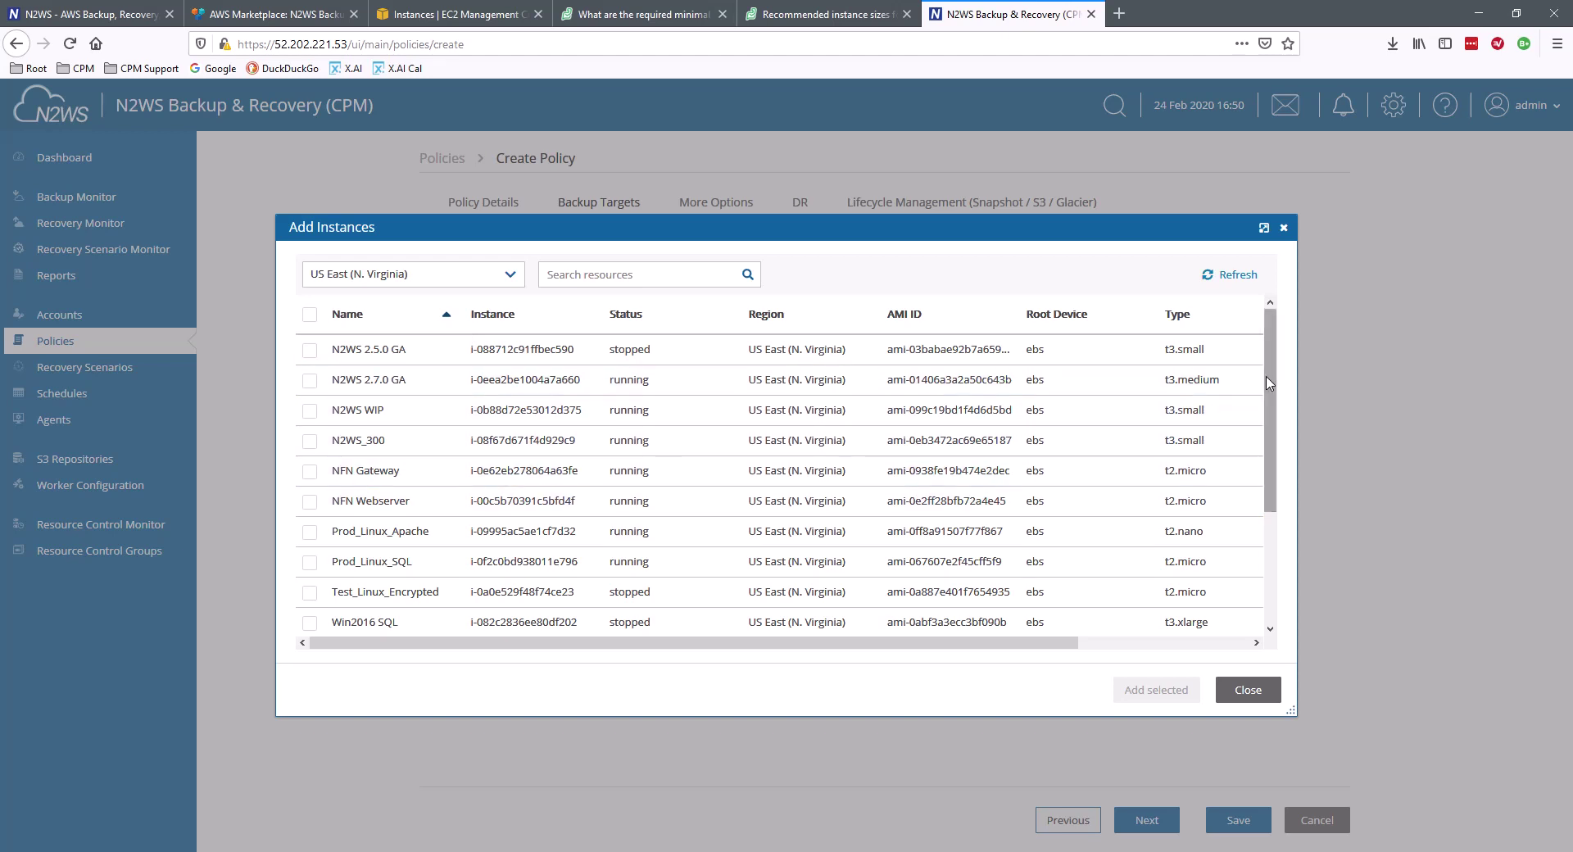
drag(1270, 393, 1270, 506)
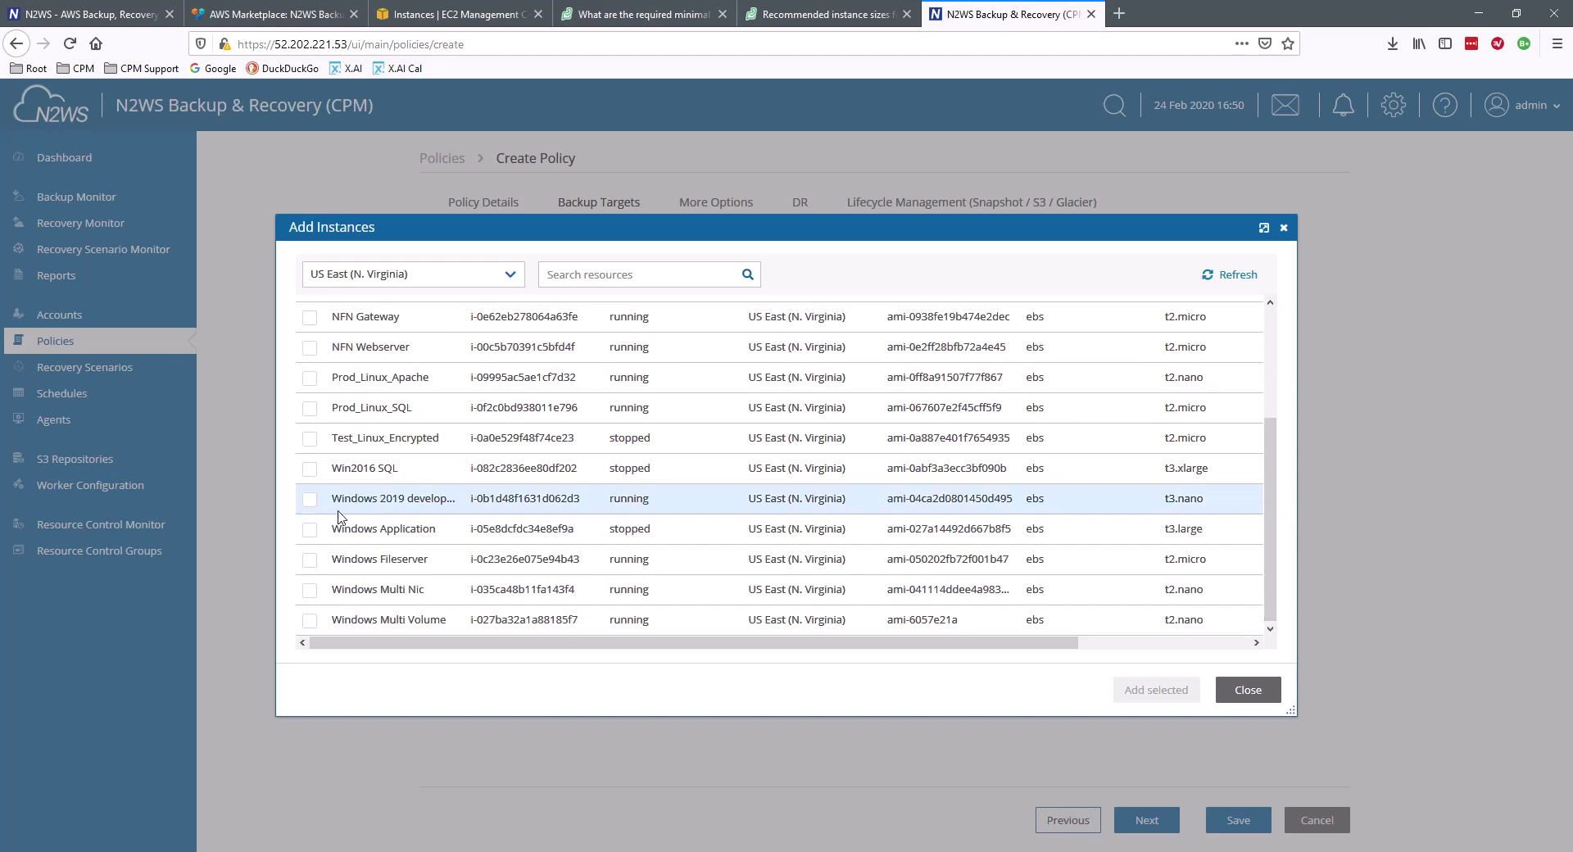
click(310, 561)
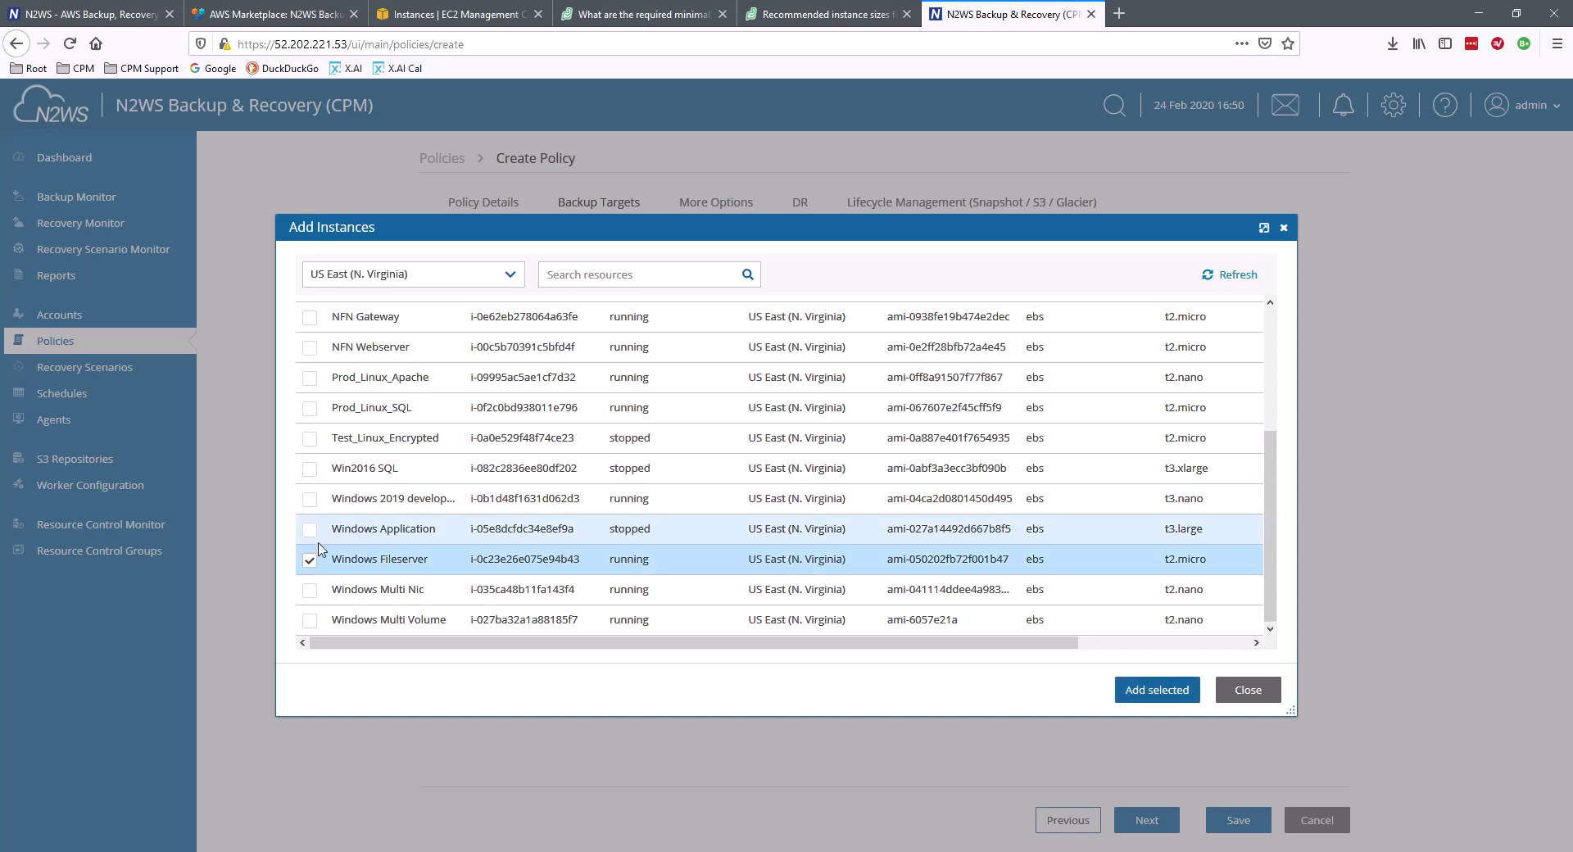
click(310, 499)
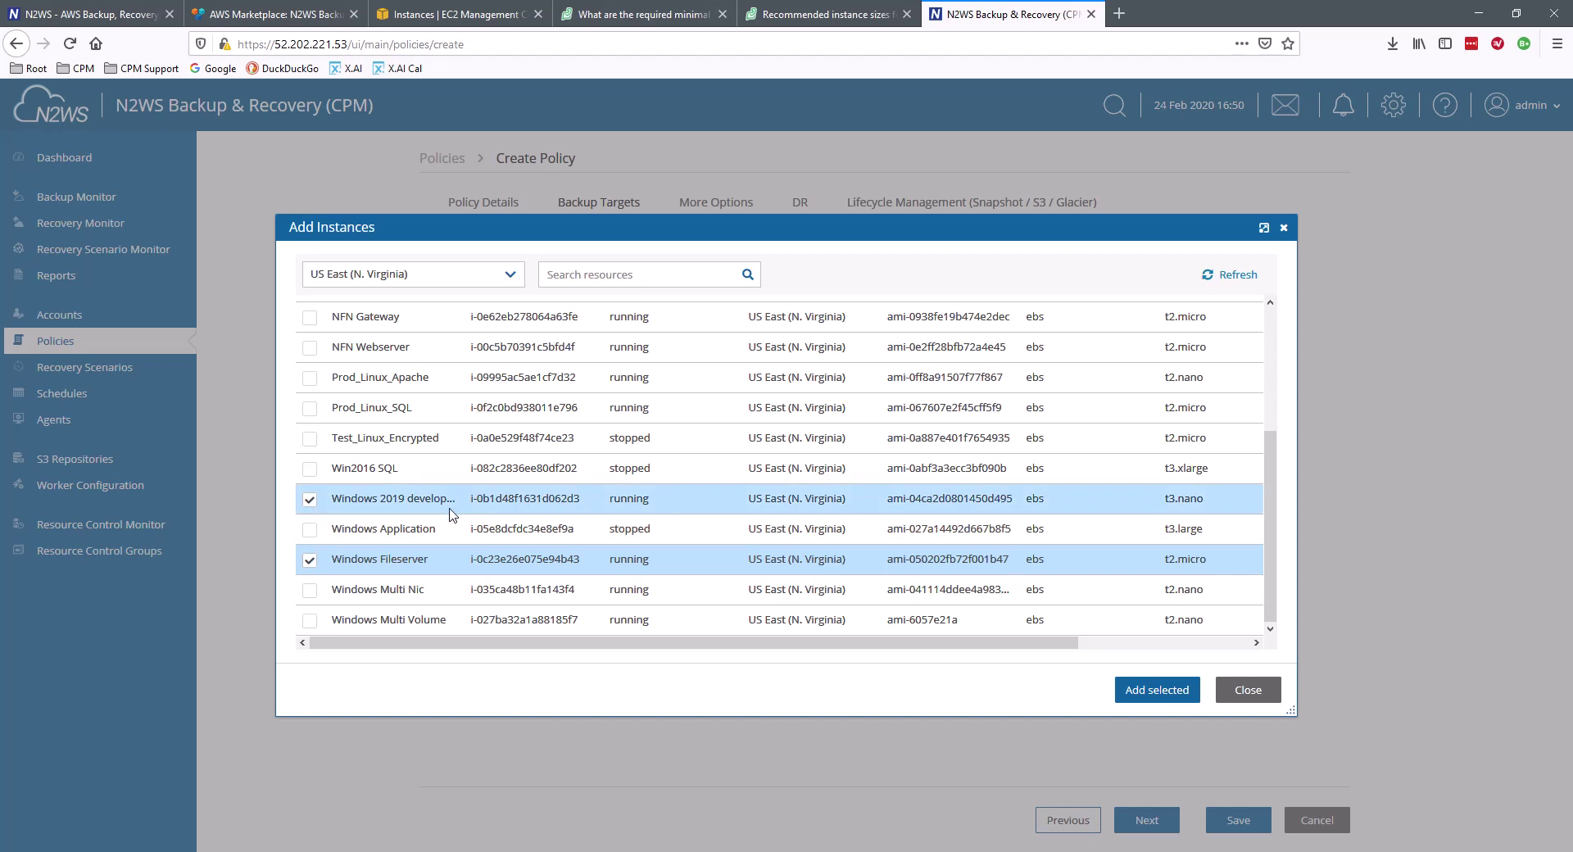
click(1152, 692)
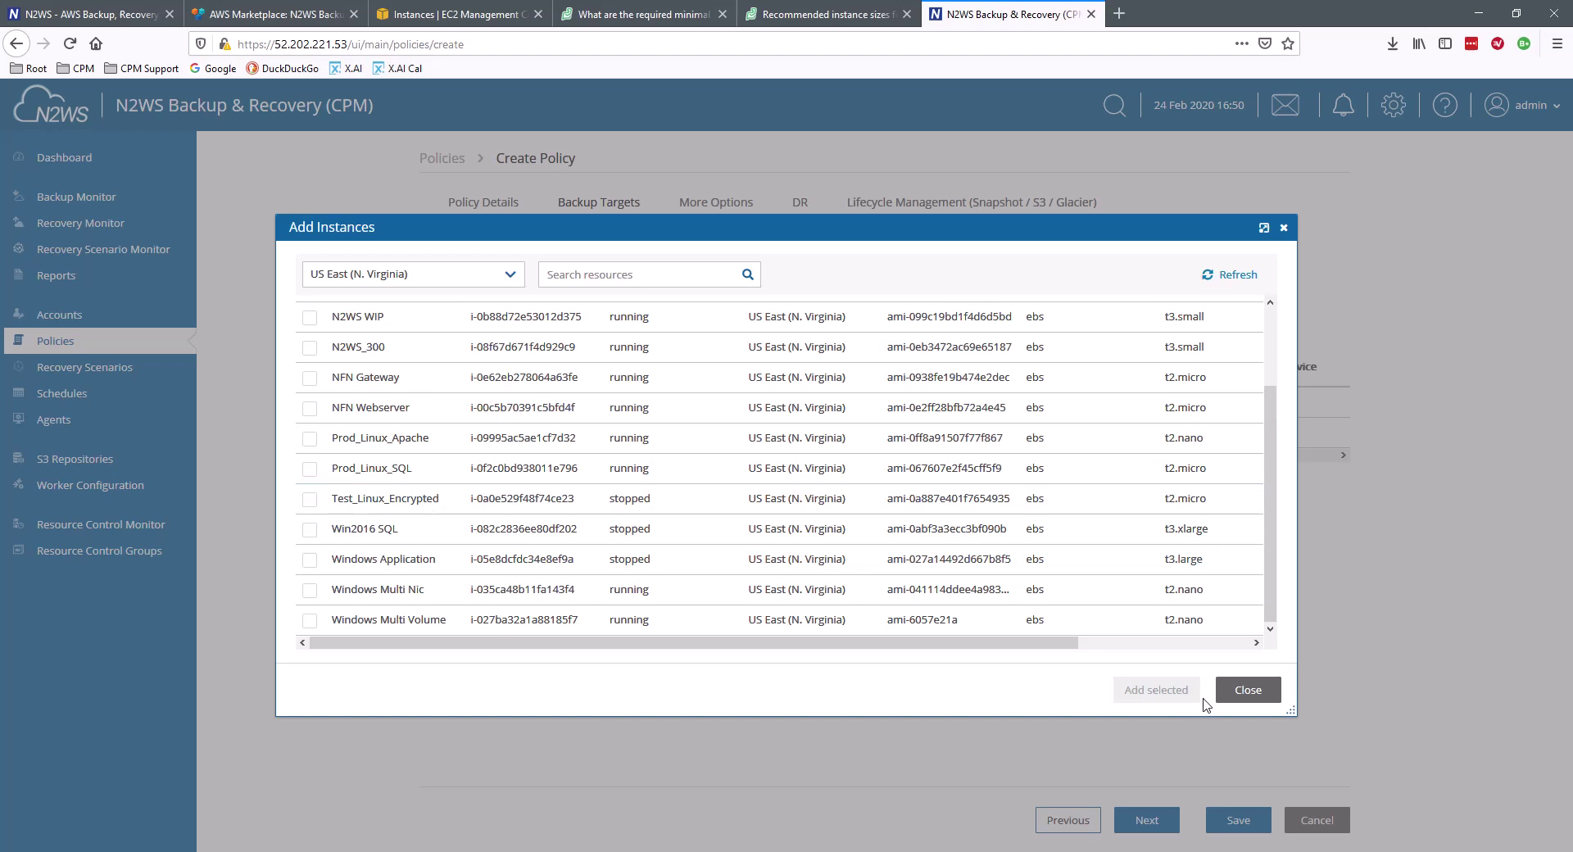
click(1247, 690)
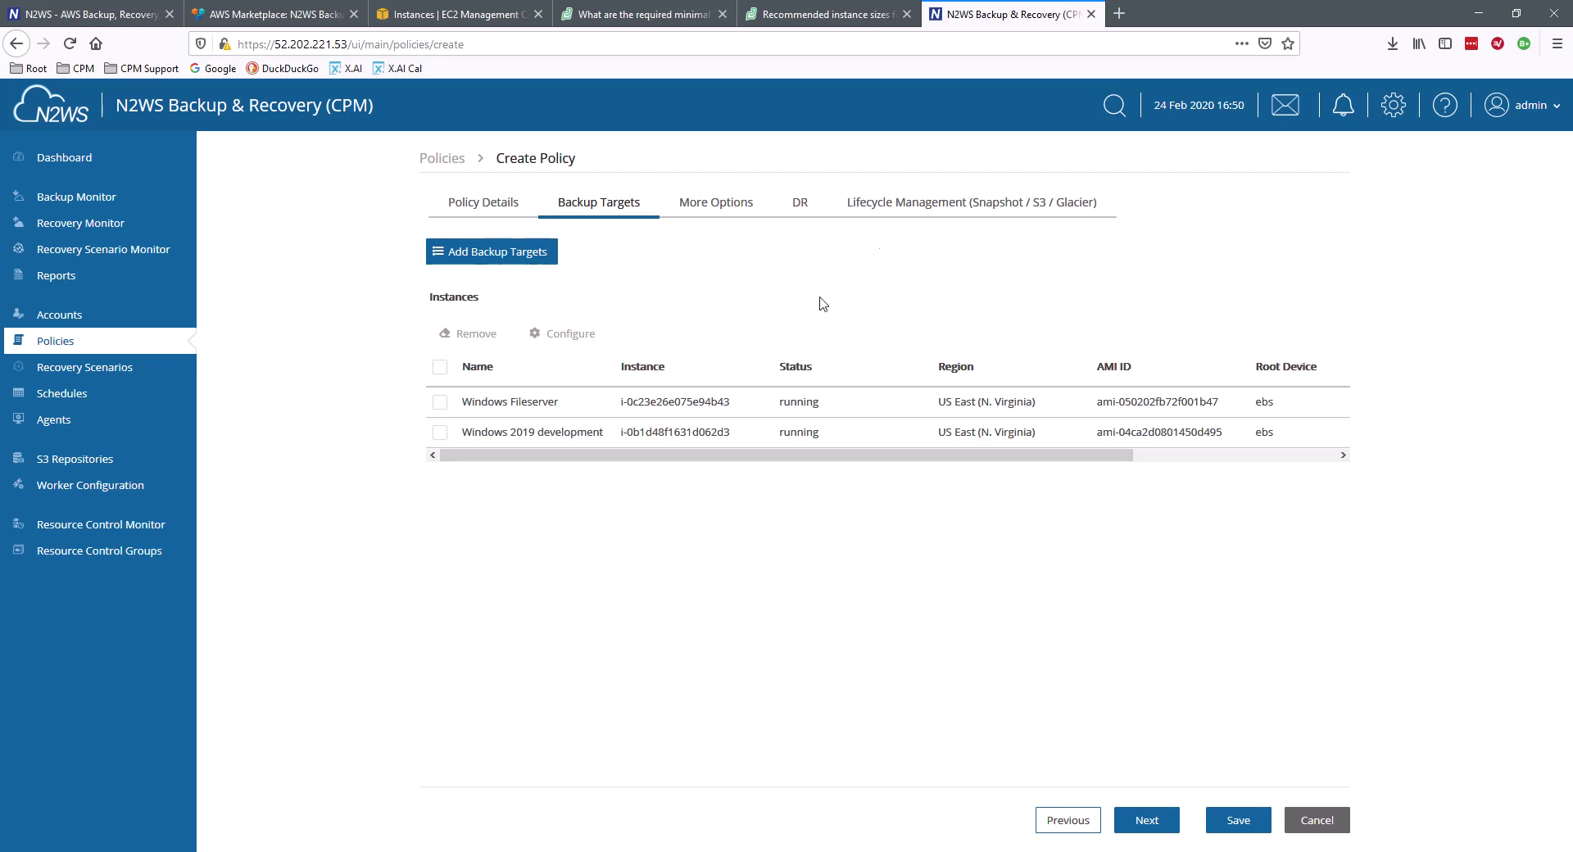
- Set the policy to keep 7 EBS snapshot generations
click(917, 203)
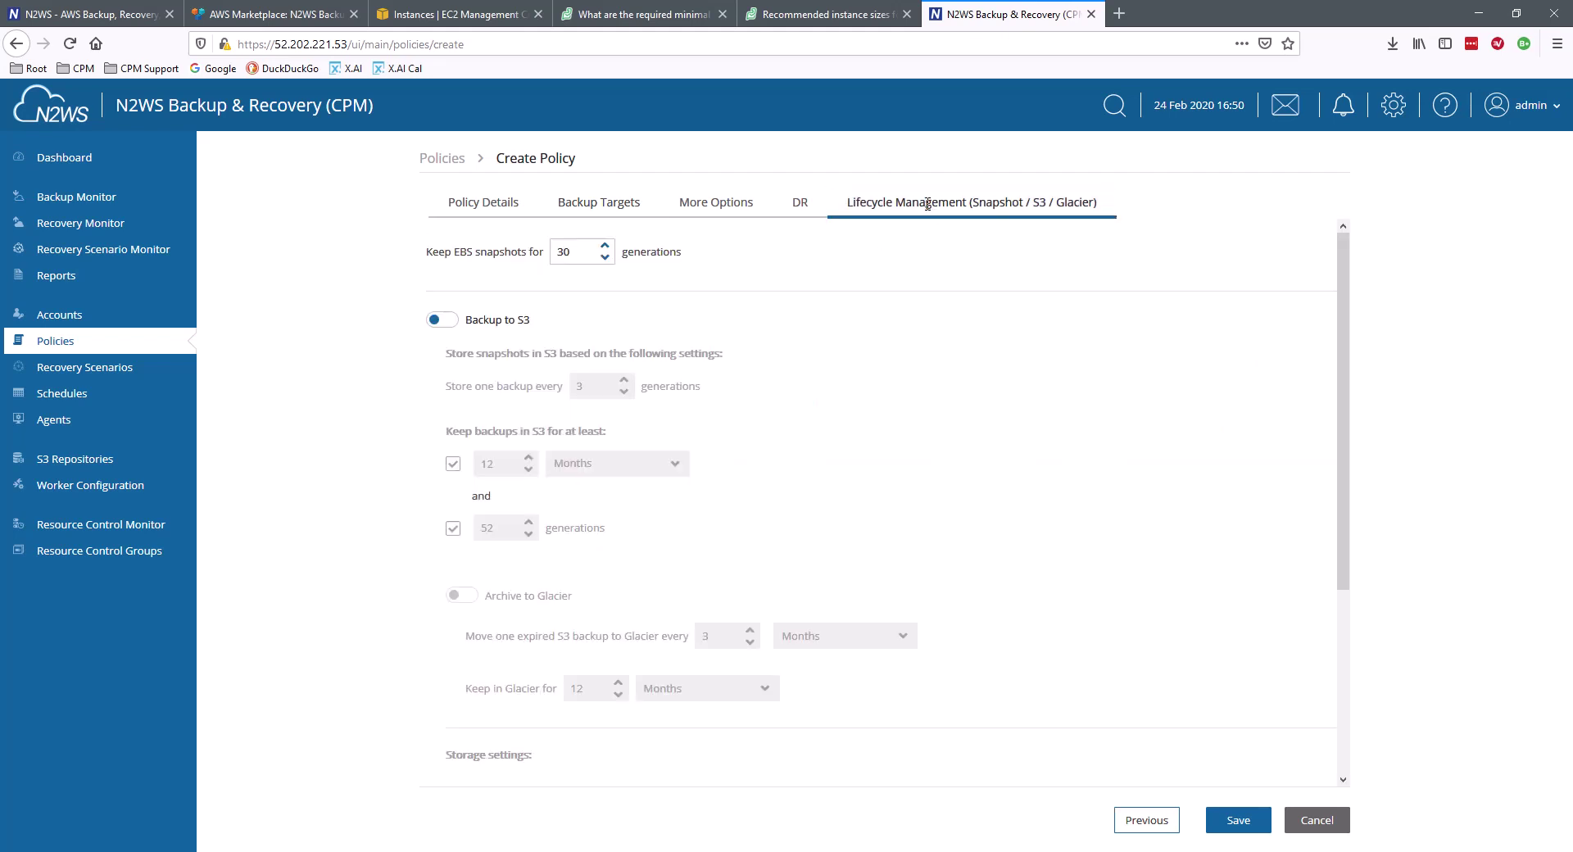
click(605, 257)
drag(604, 259, 607, 260)
key(BackSpace)
text(7)
- Enable DR copies to US East (Ohio) and save the Windows policy
click(802, 211)
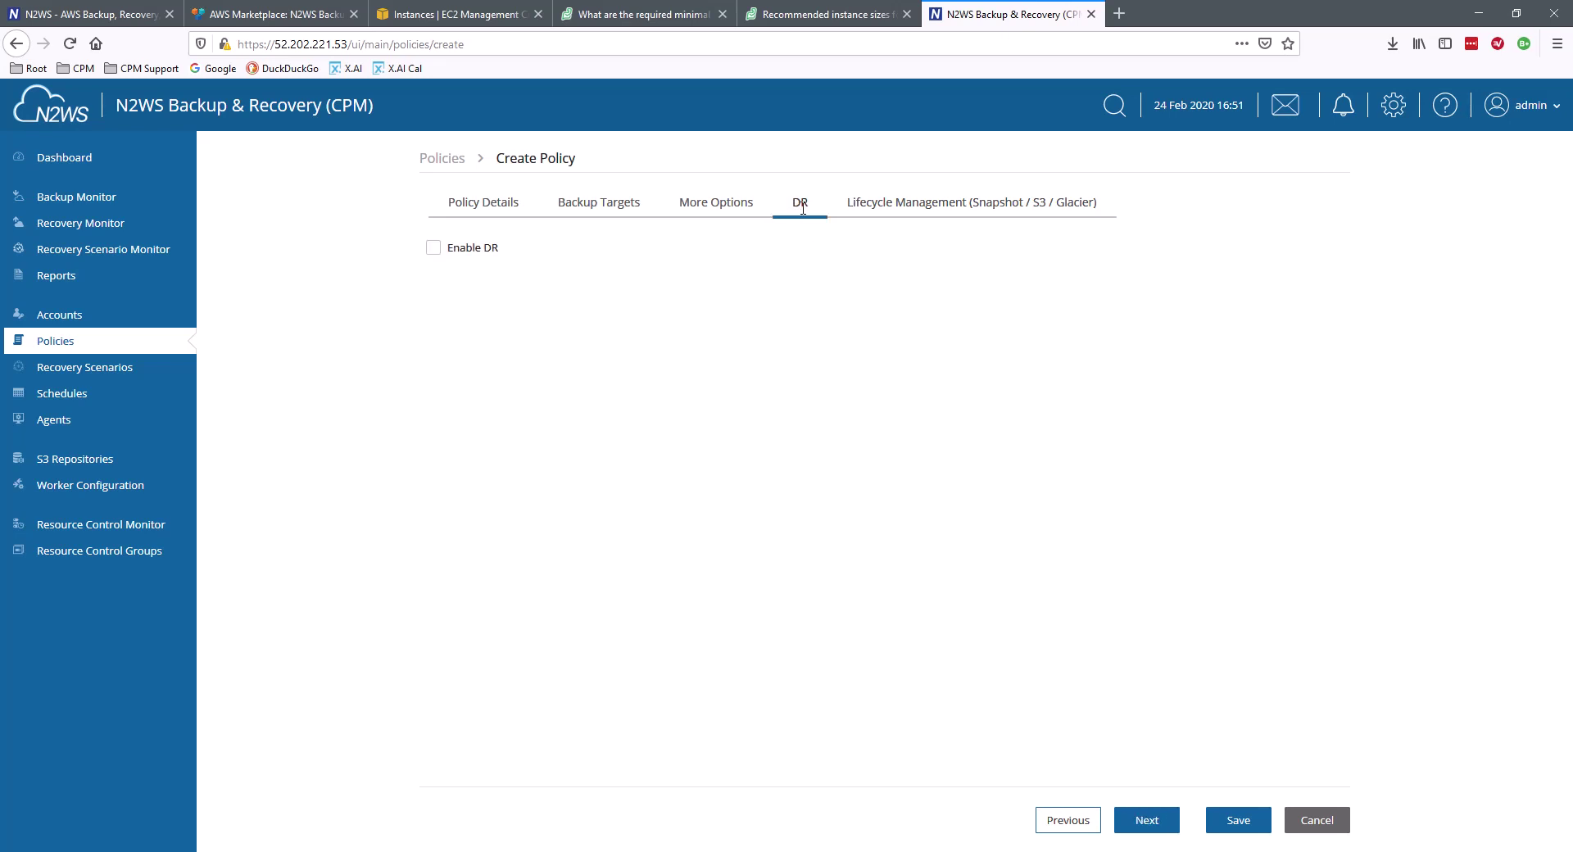
click(433, 248)
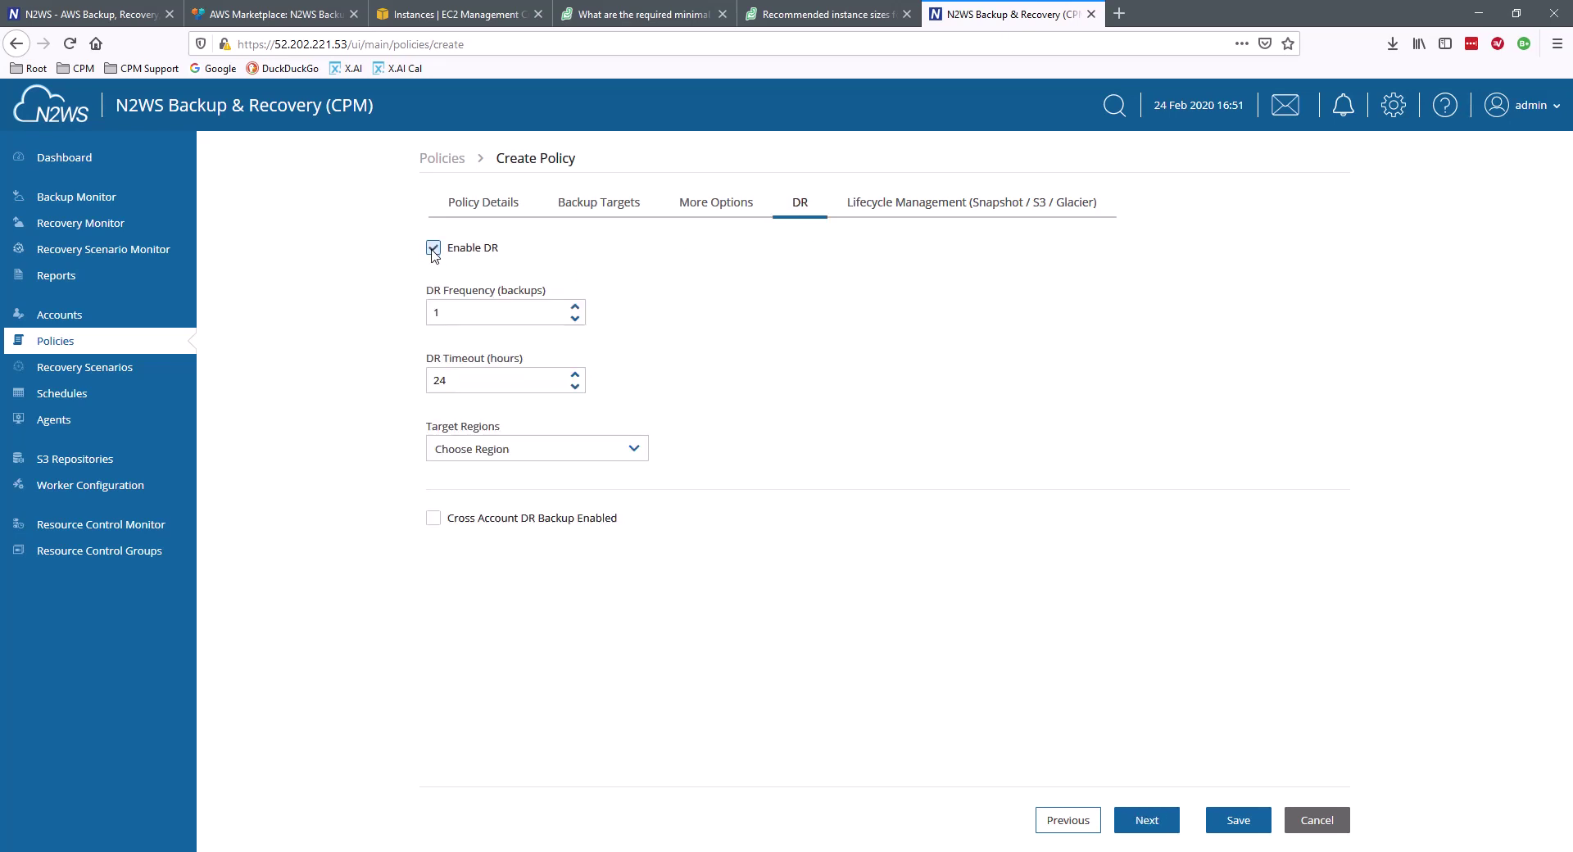
click(636, 452)
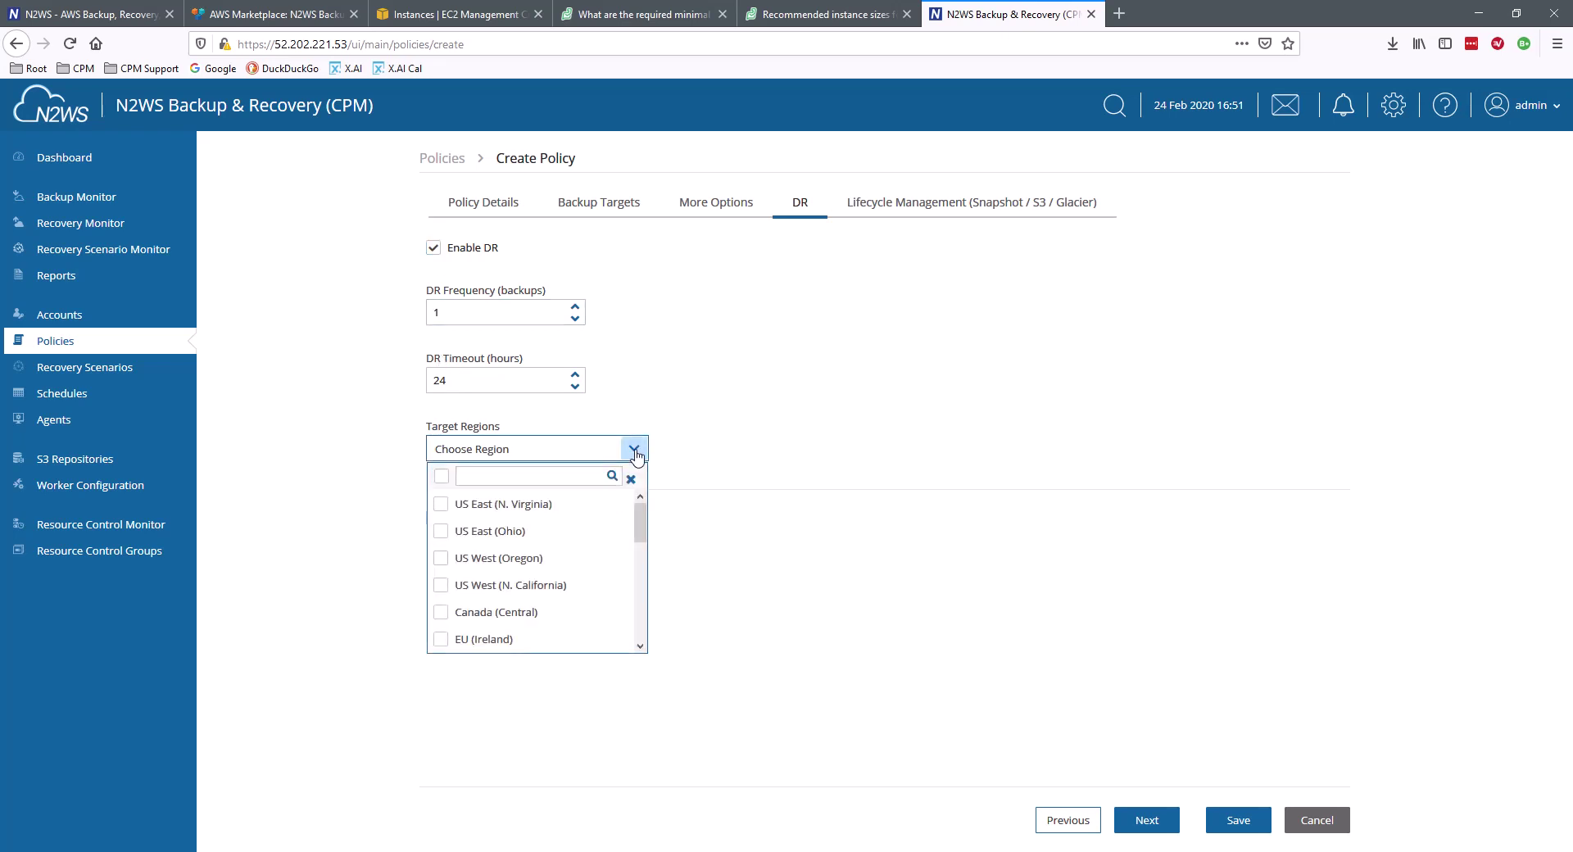
click(441, 532)
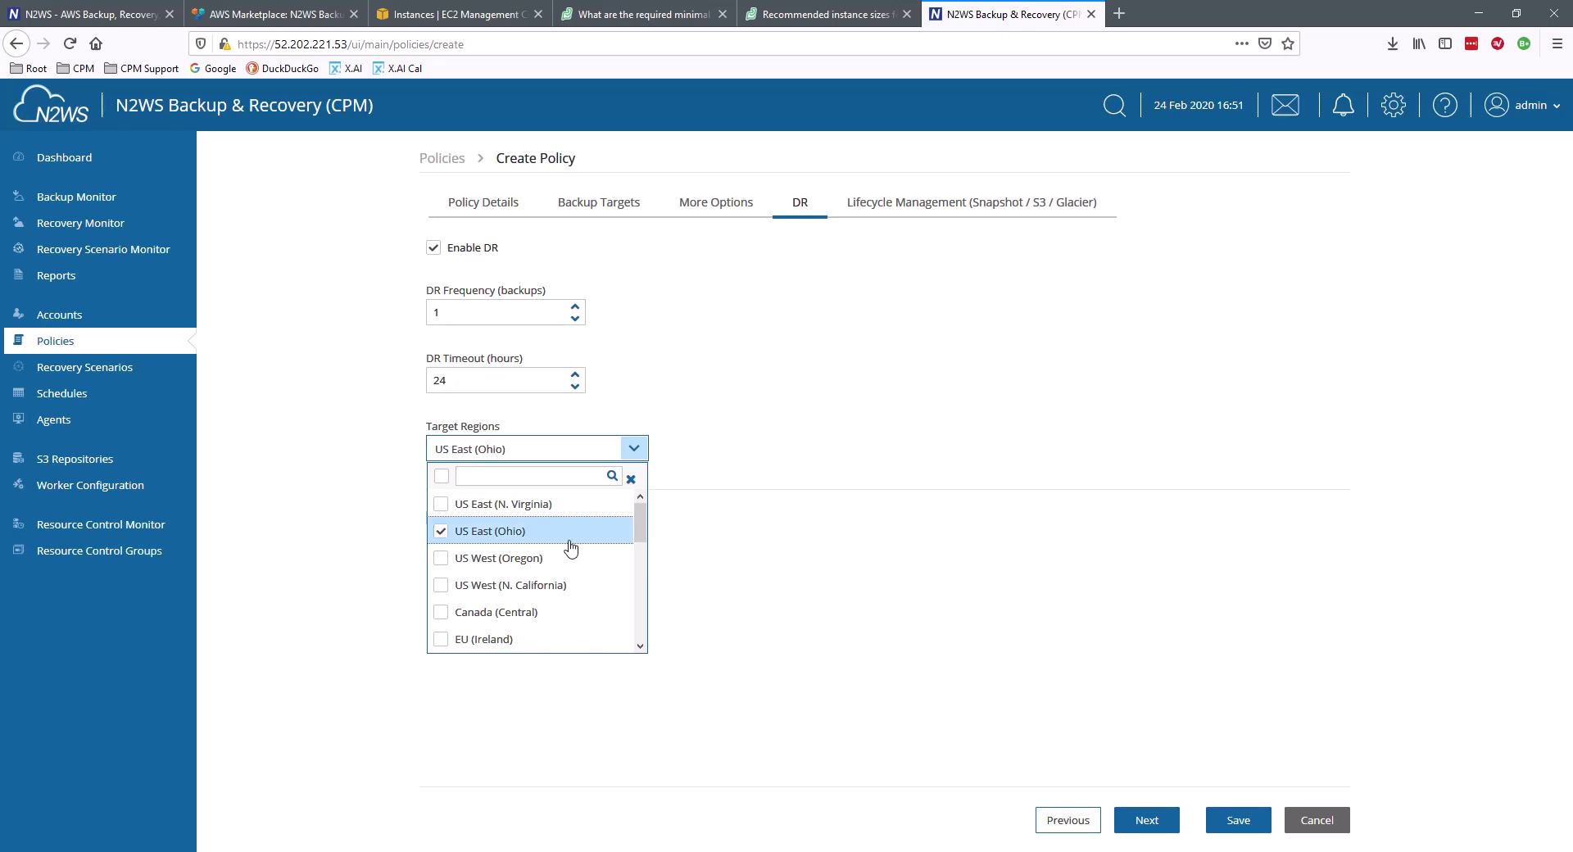
click(903, 385)
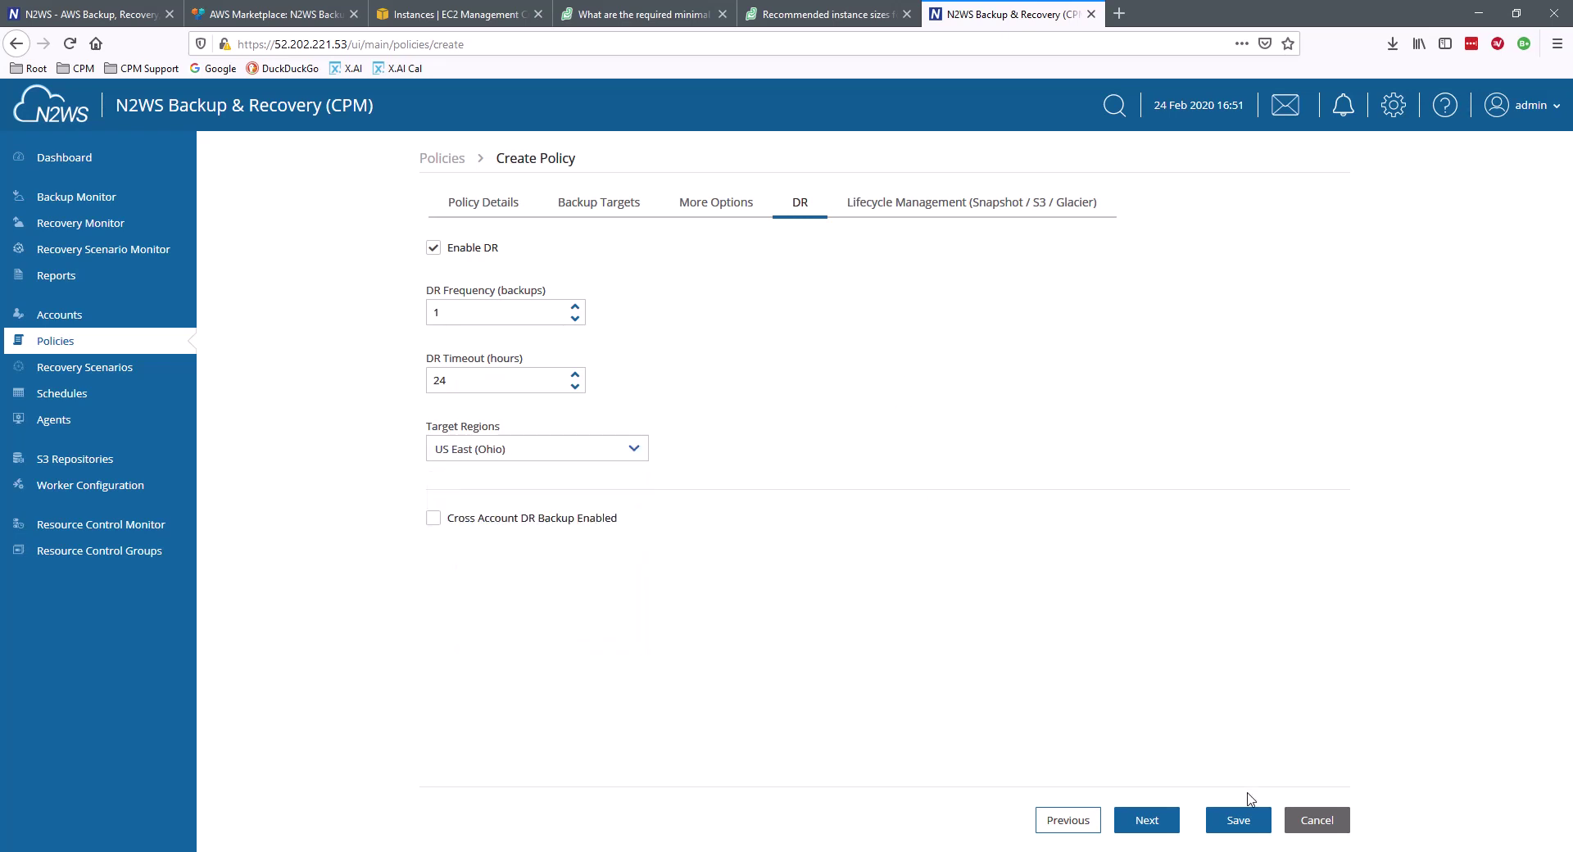
click(1245, 829)
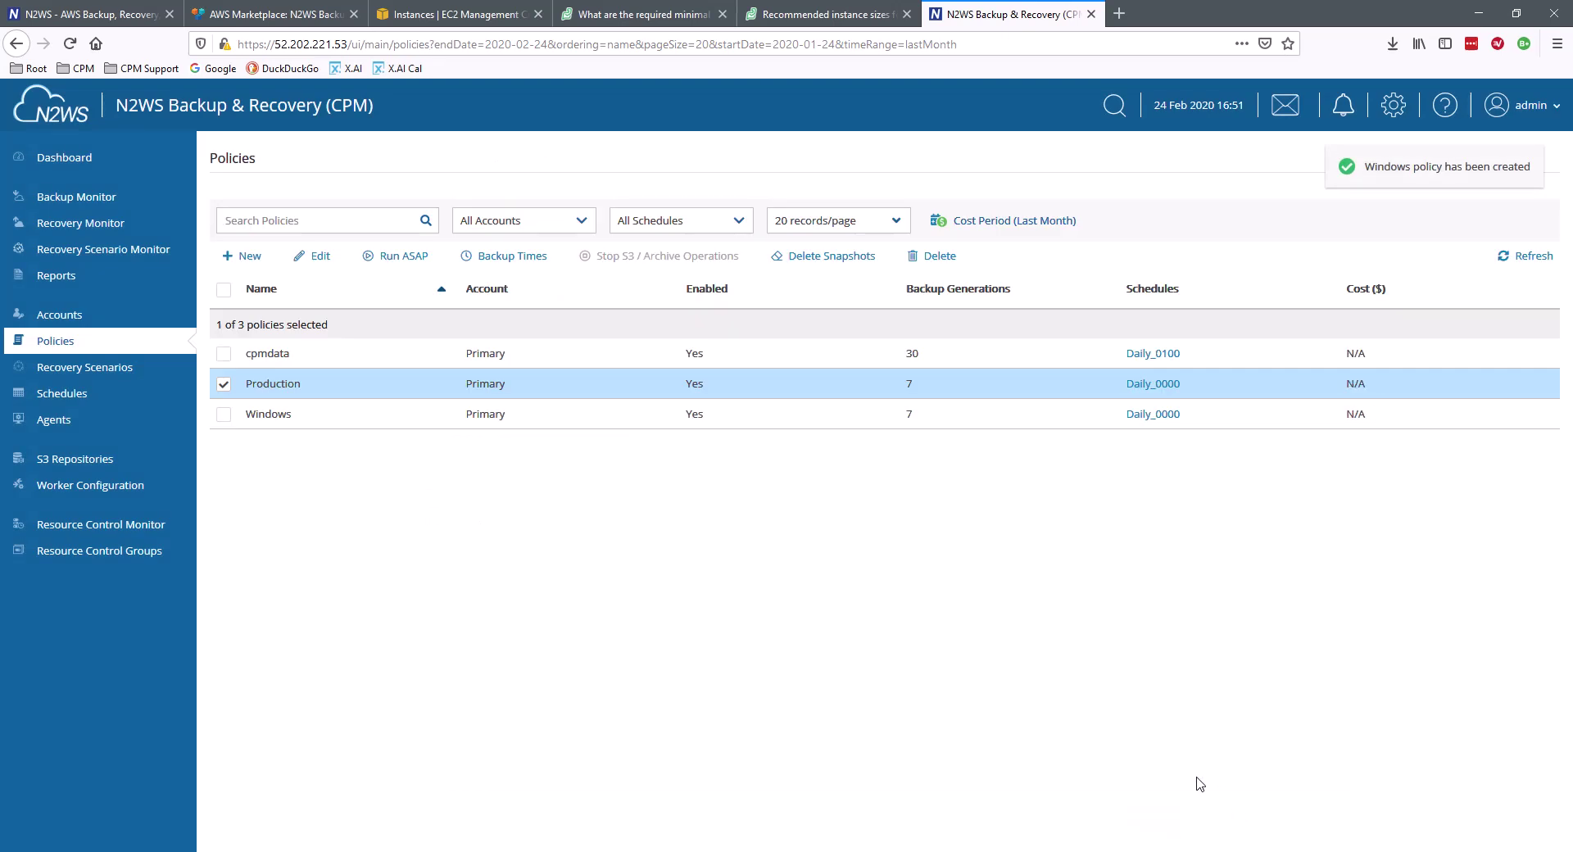
- Select only the Windows policy and confirm a Run ASAP backup
click(222, 384)
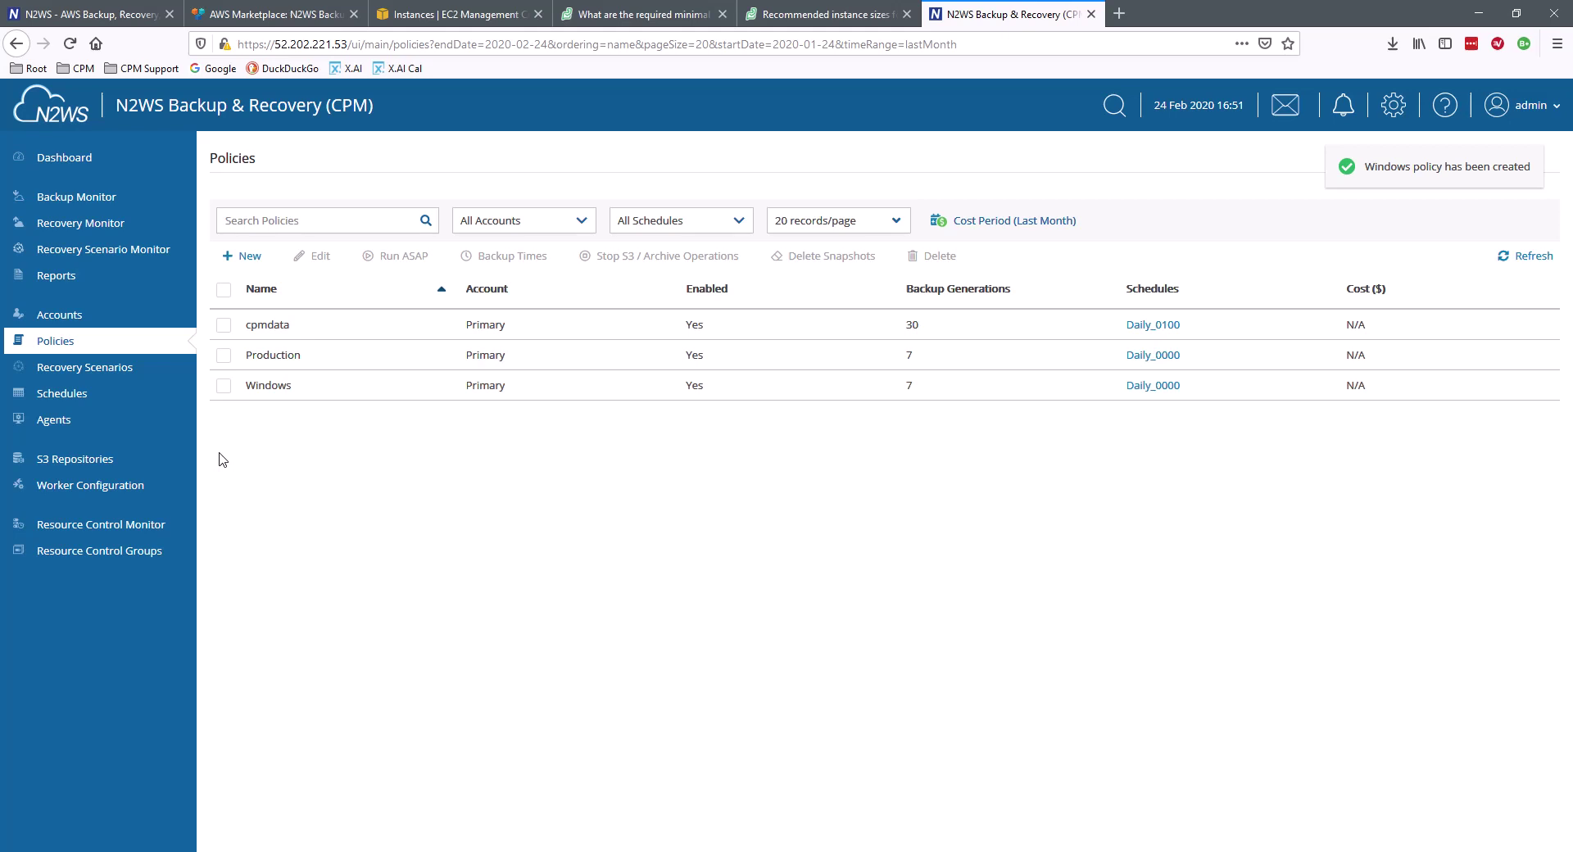
click(223, 386)
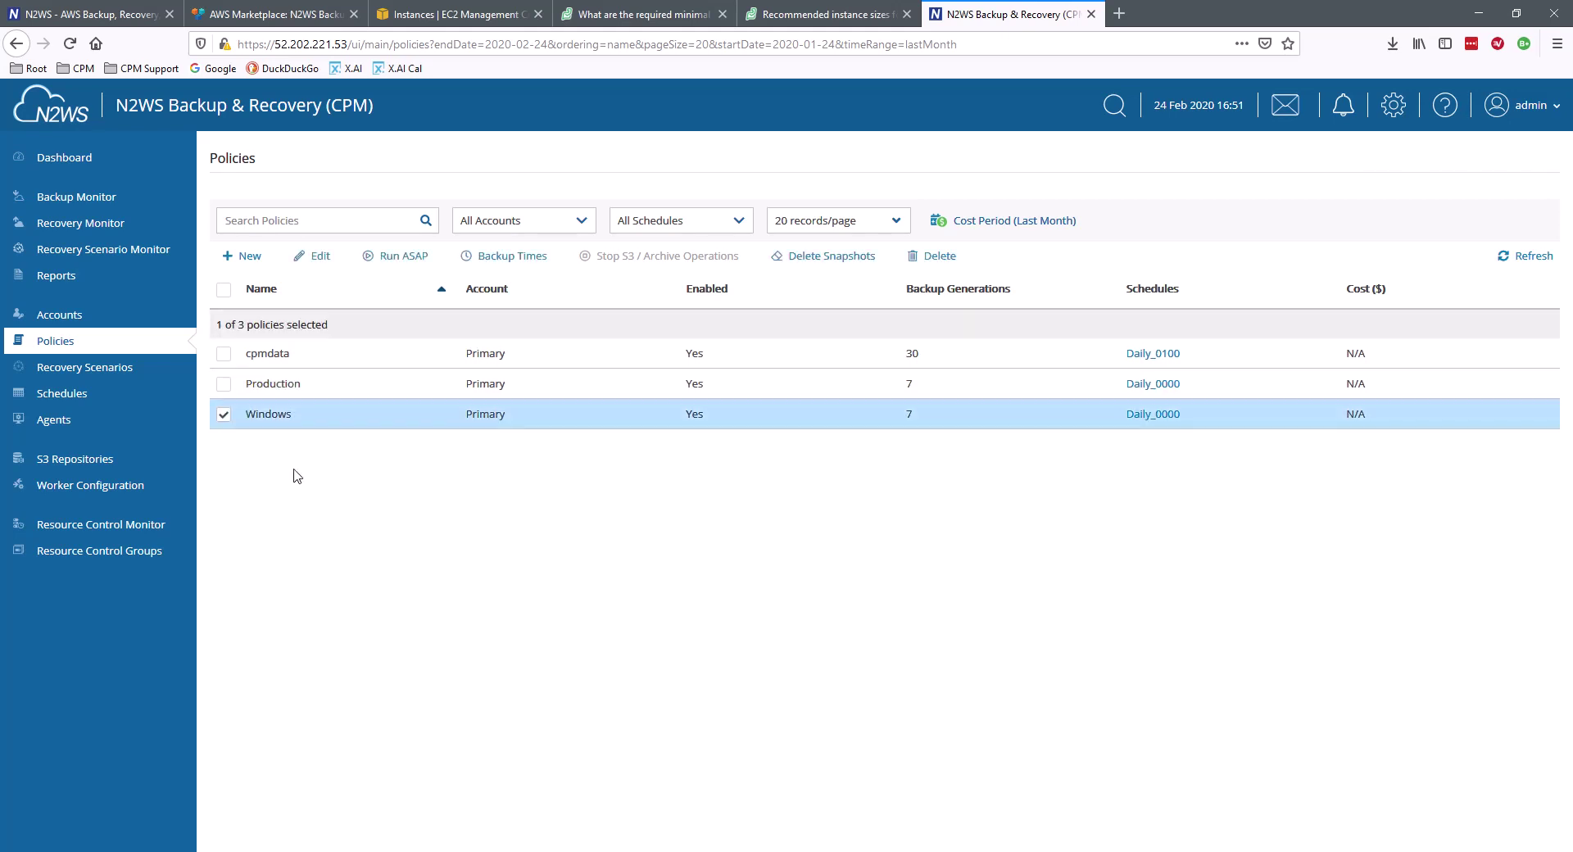
click(403, 260)
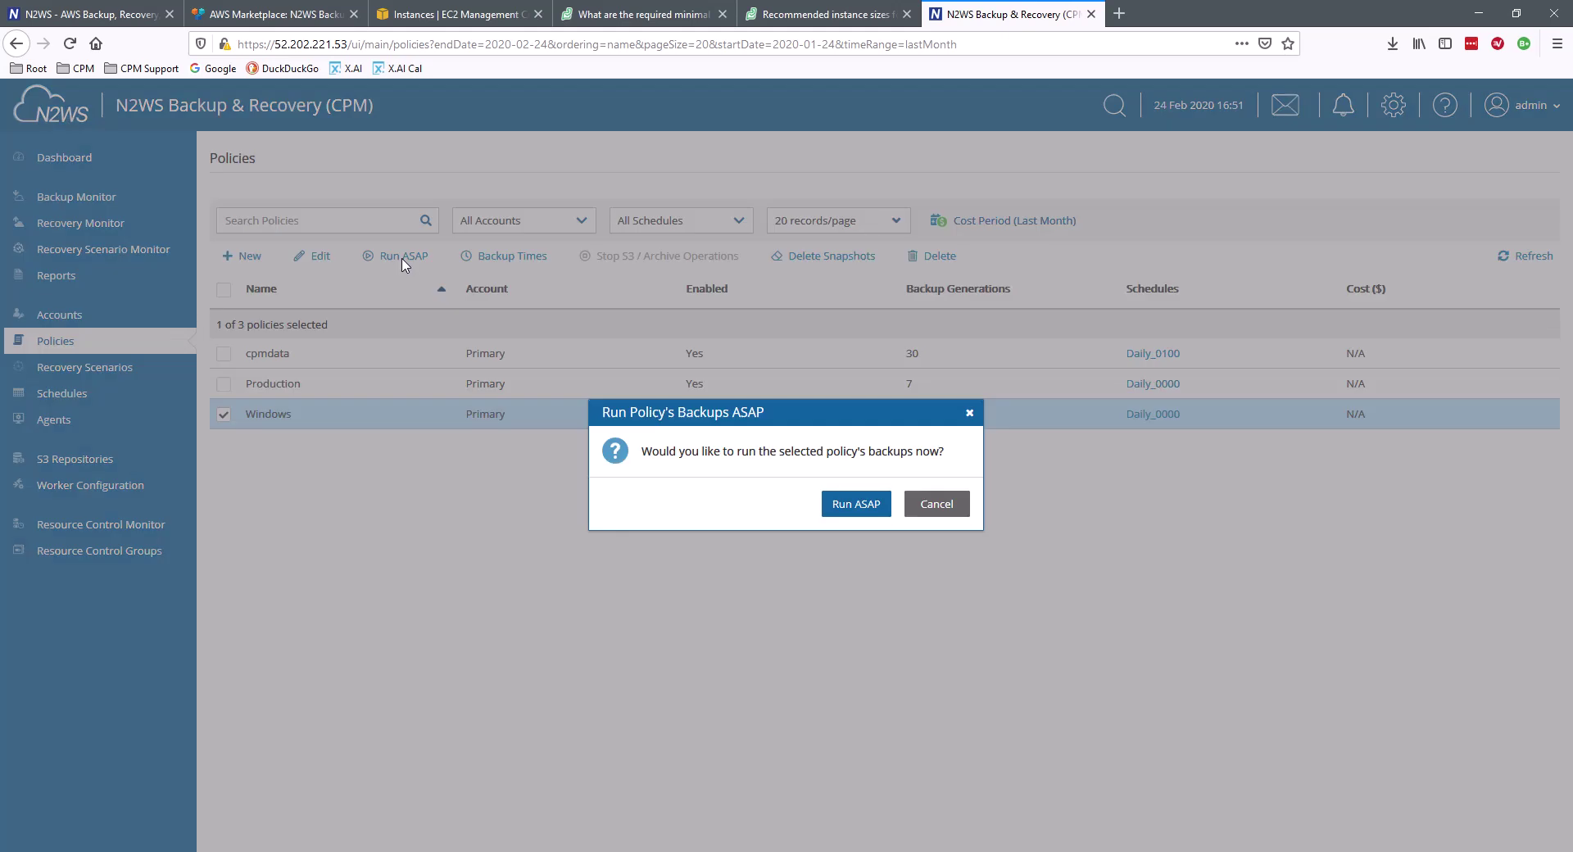
click(852, 511)
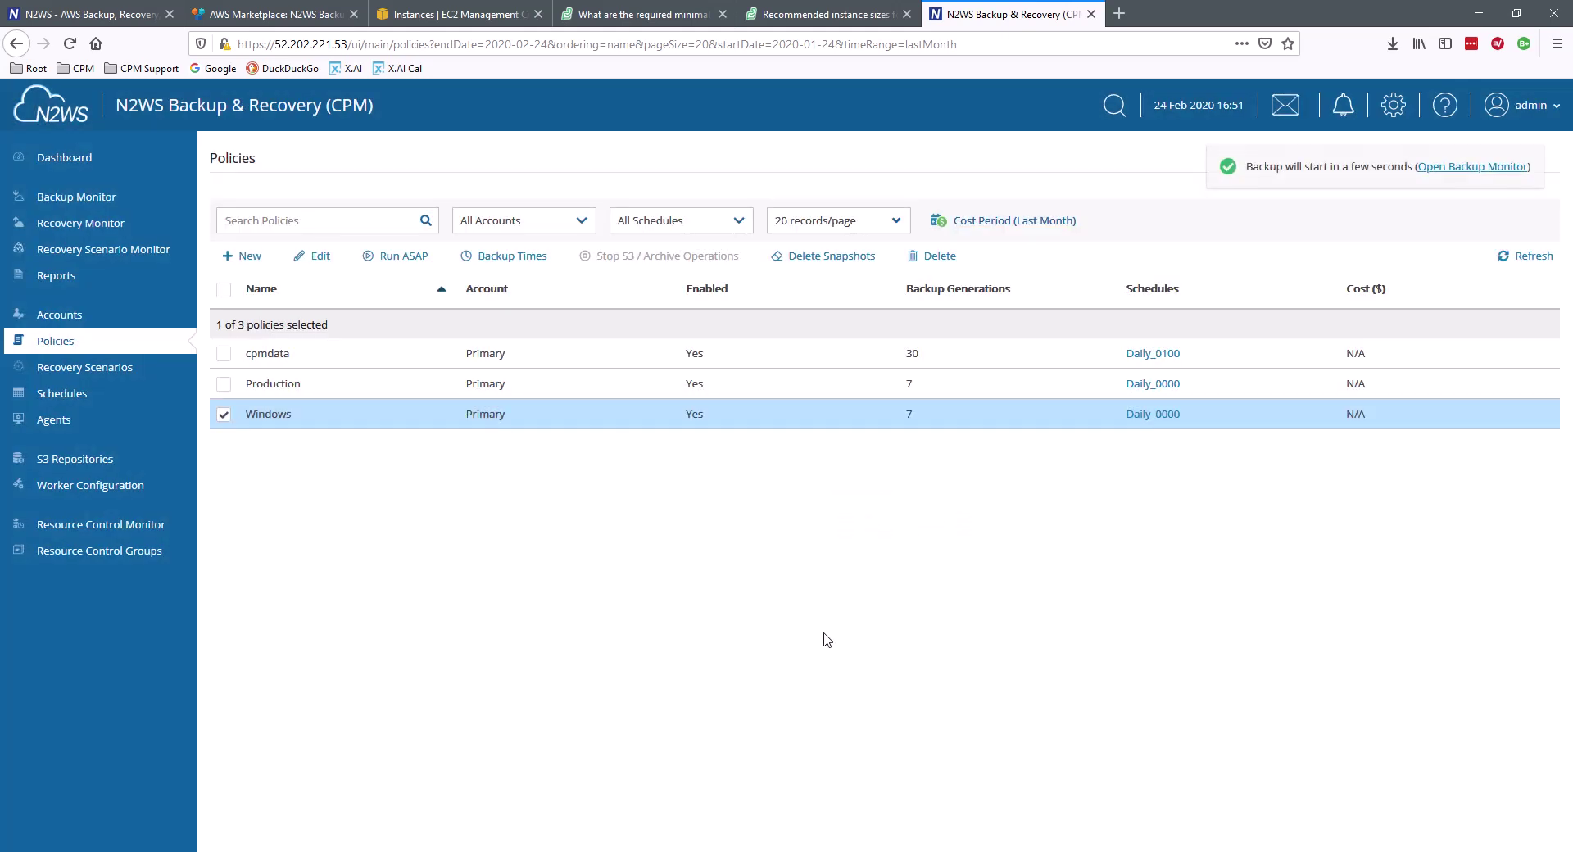
- Open and refresh the Backup Monitor to follow the Windows backup until it succeeds
click(1480, 168)
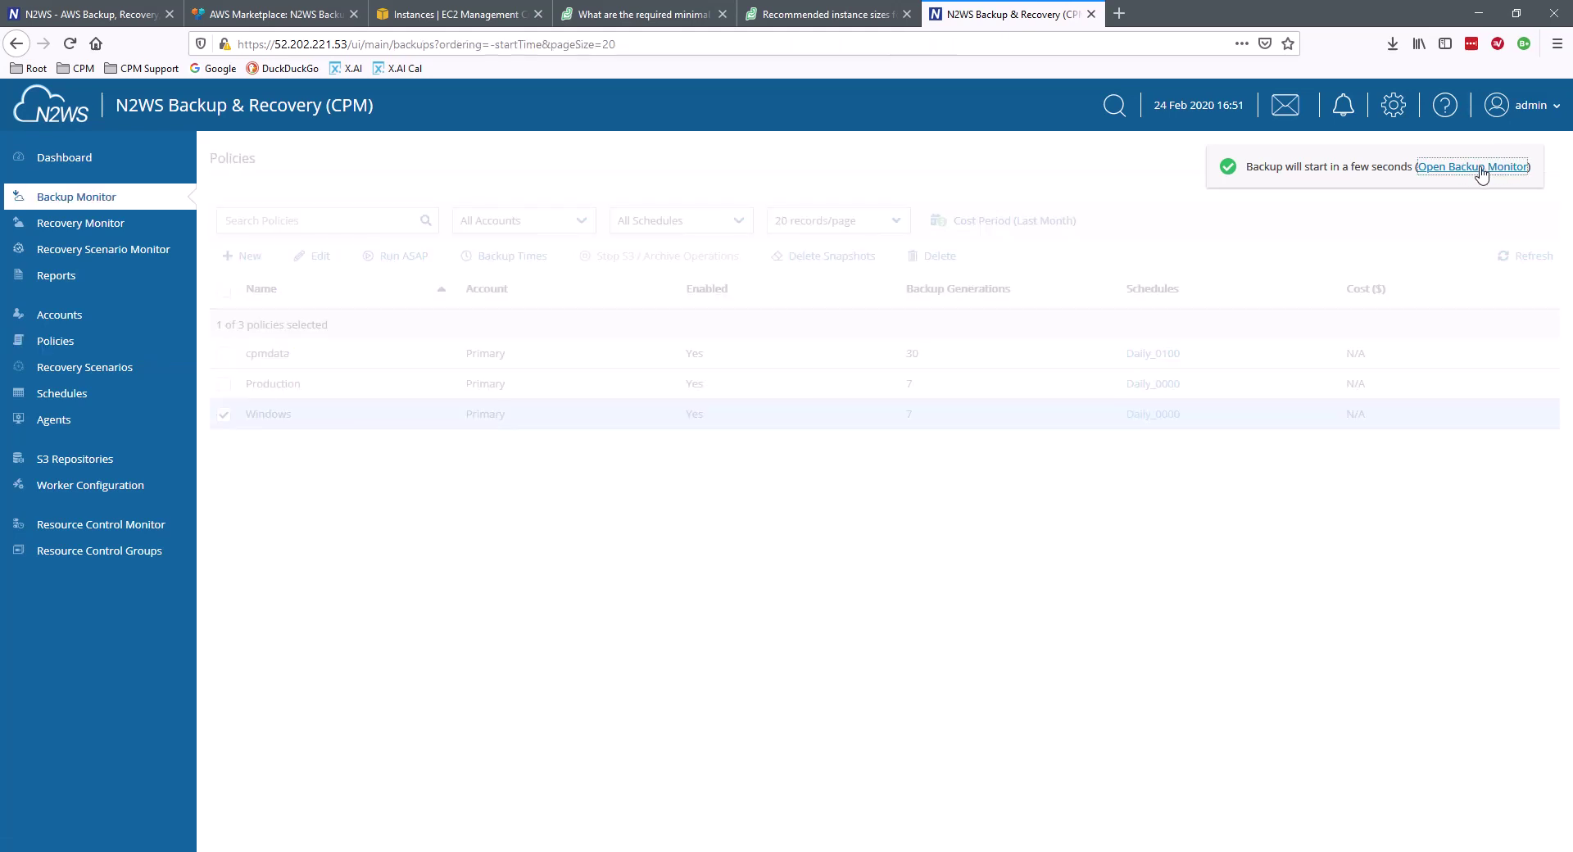
click(1534, 254)
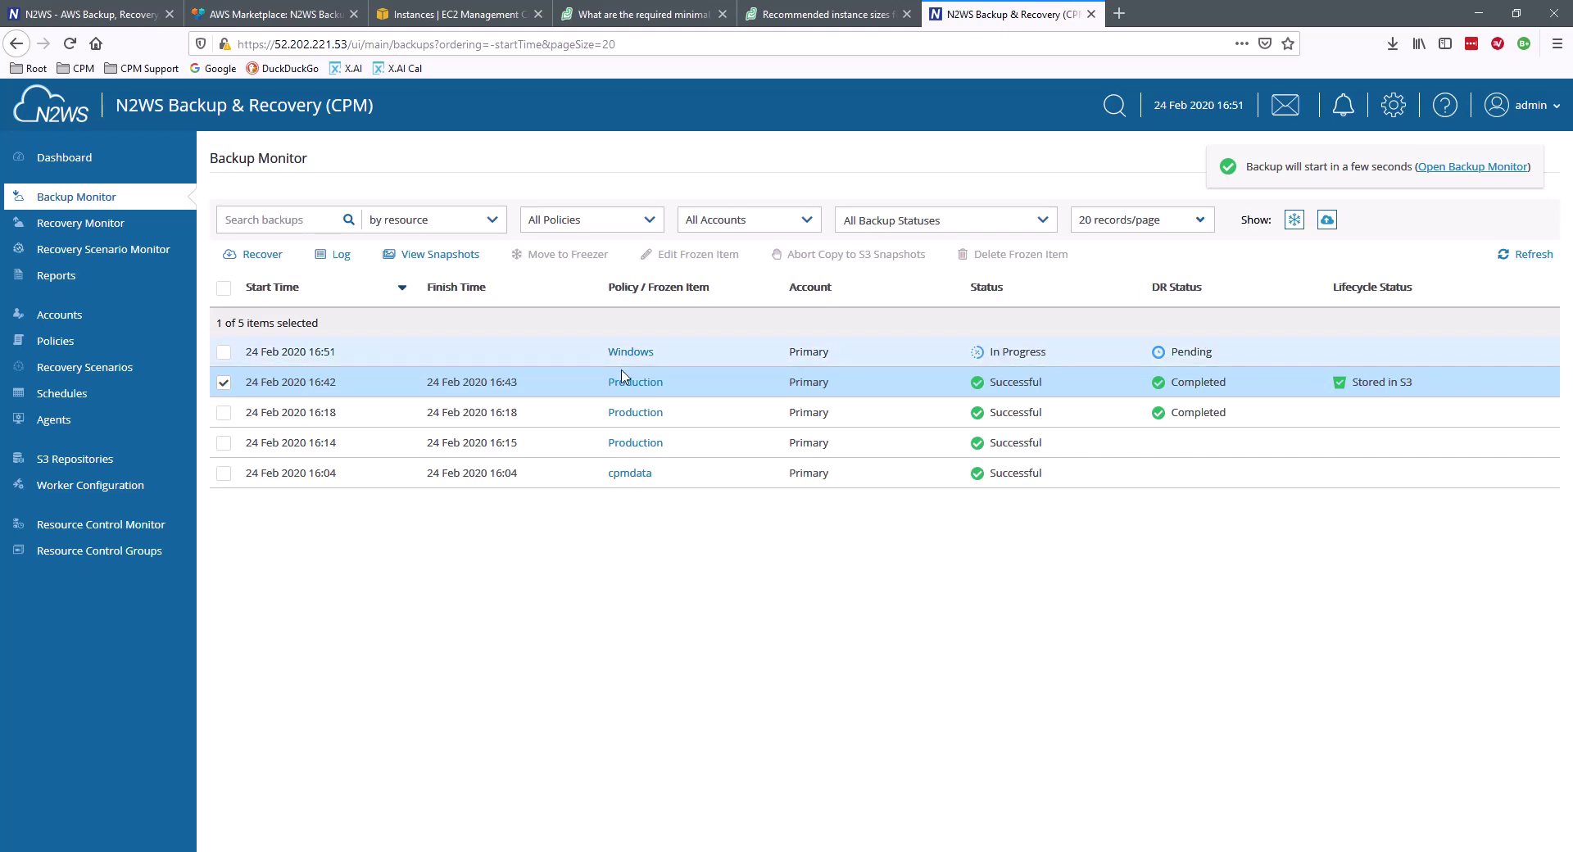
click(224, 382)
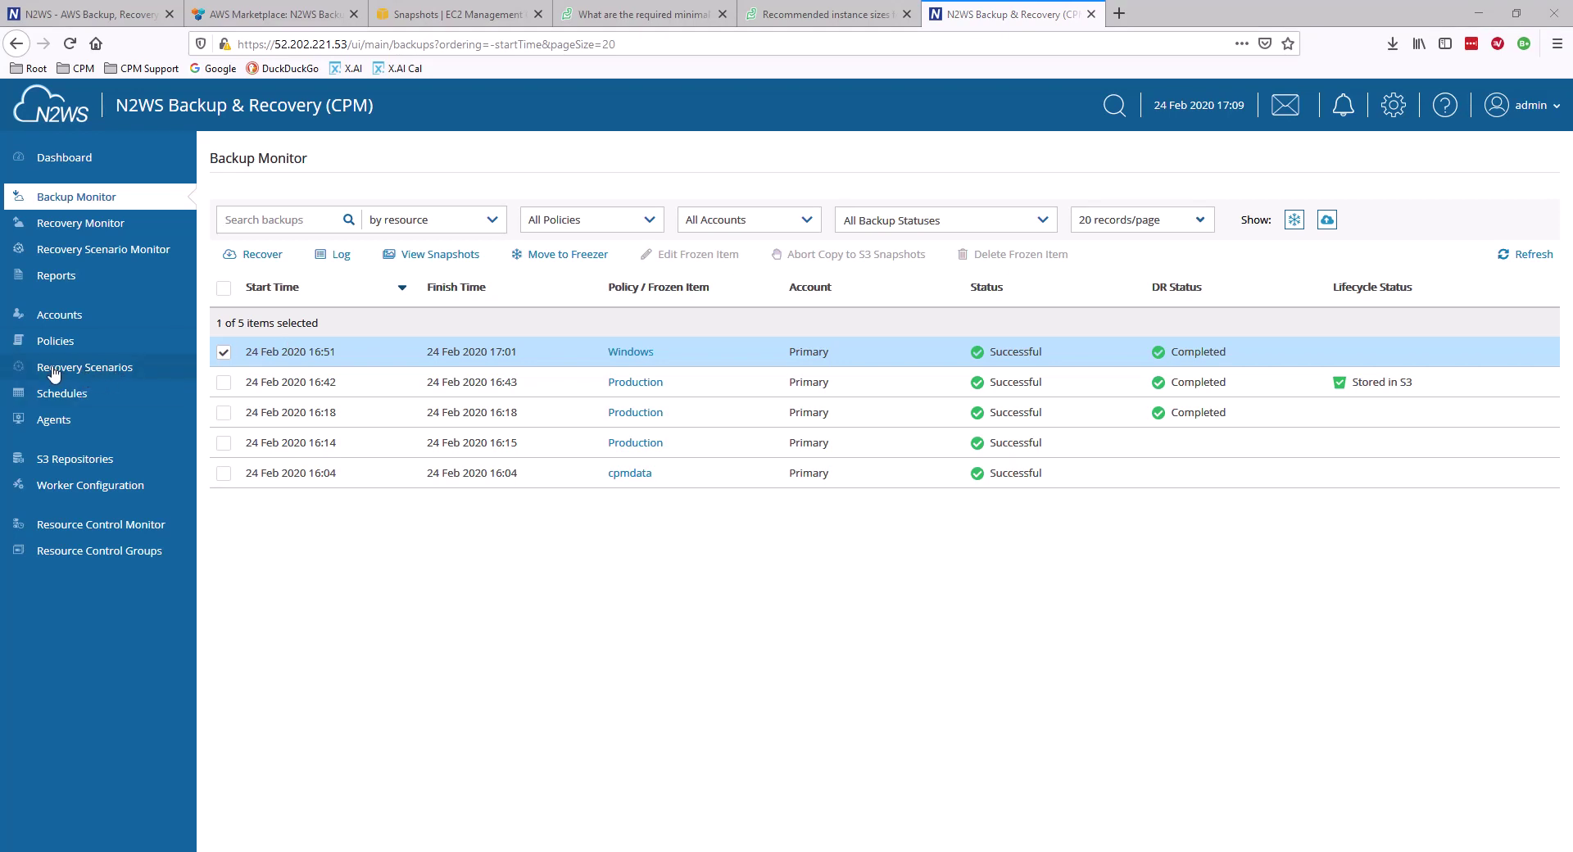
- Go to Recovery Scenarios and start a new scenario
click(91, 375)
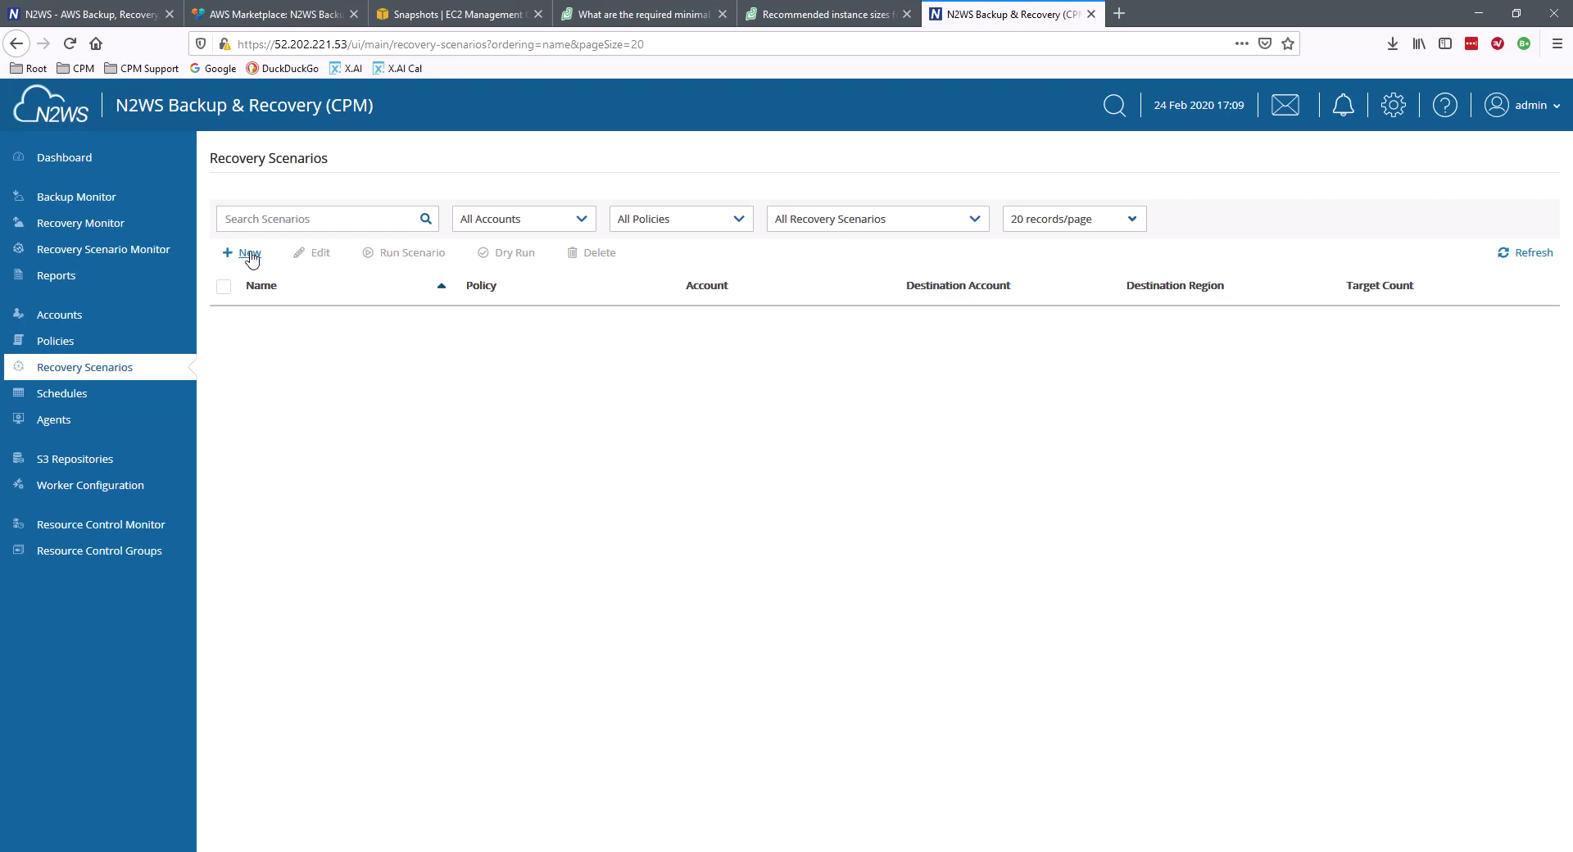
click(252, 257)
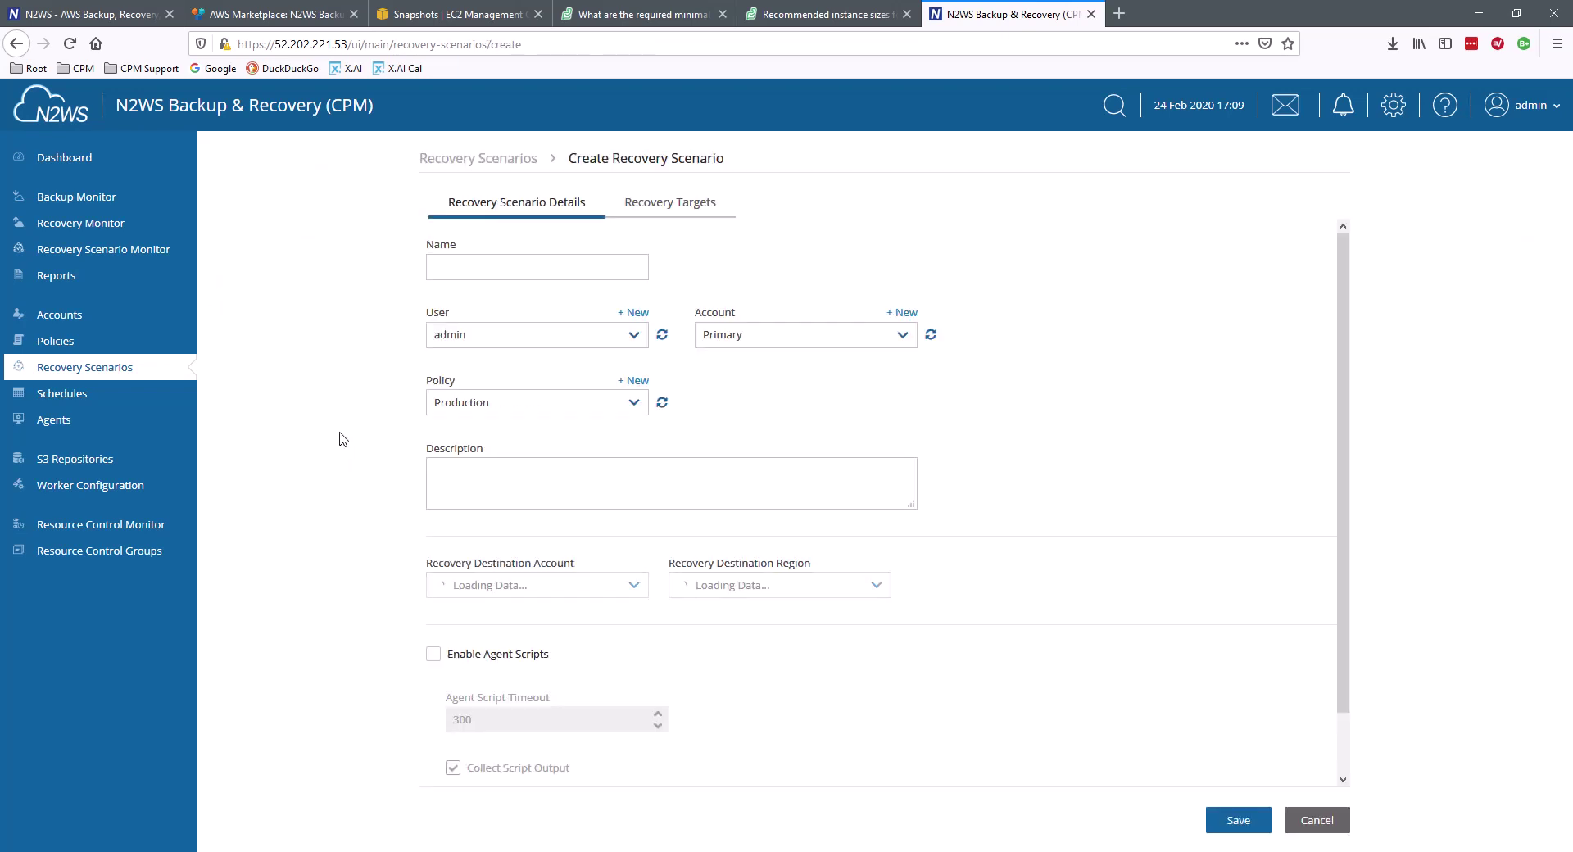
- Name the scenario 'Failover_Ohio' and assign it the Windows policy
click(501, 261)
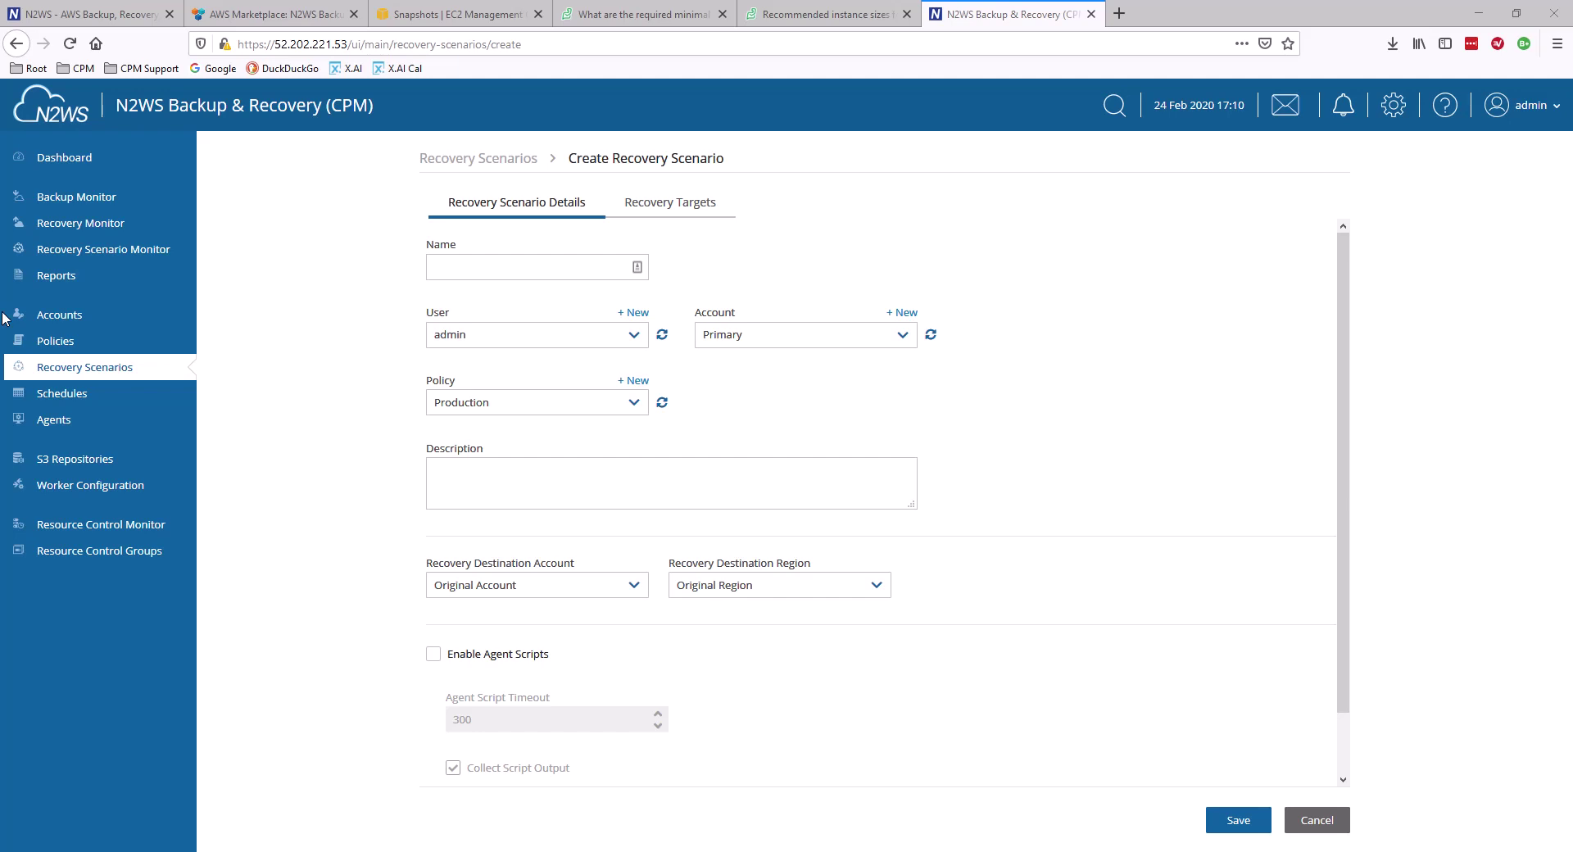
click(460, 270)
text(F)
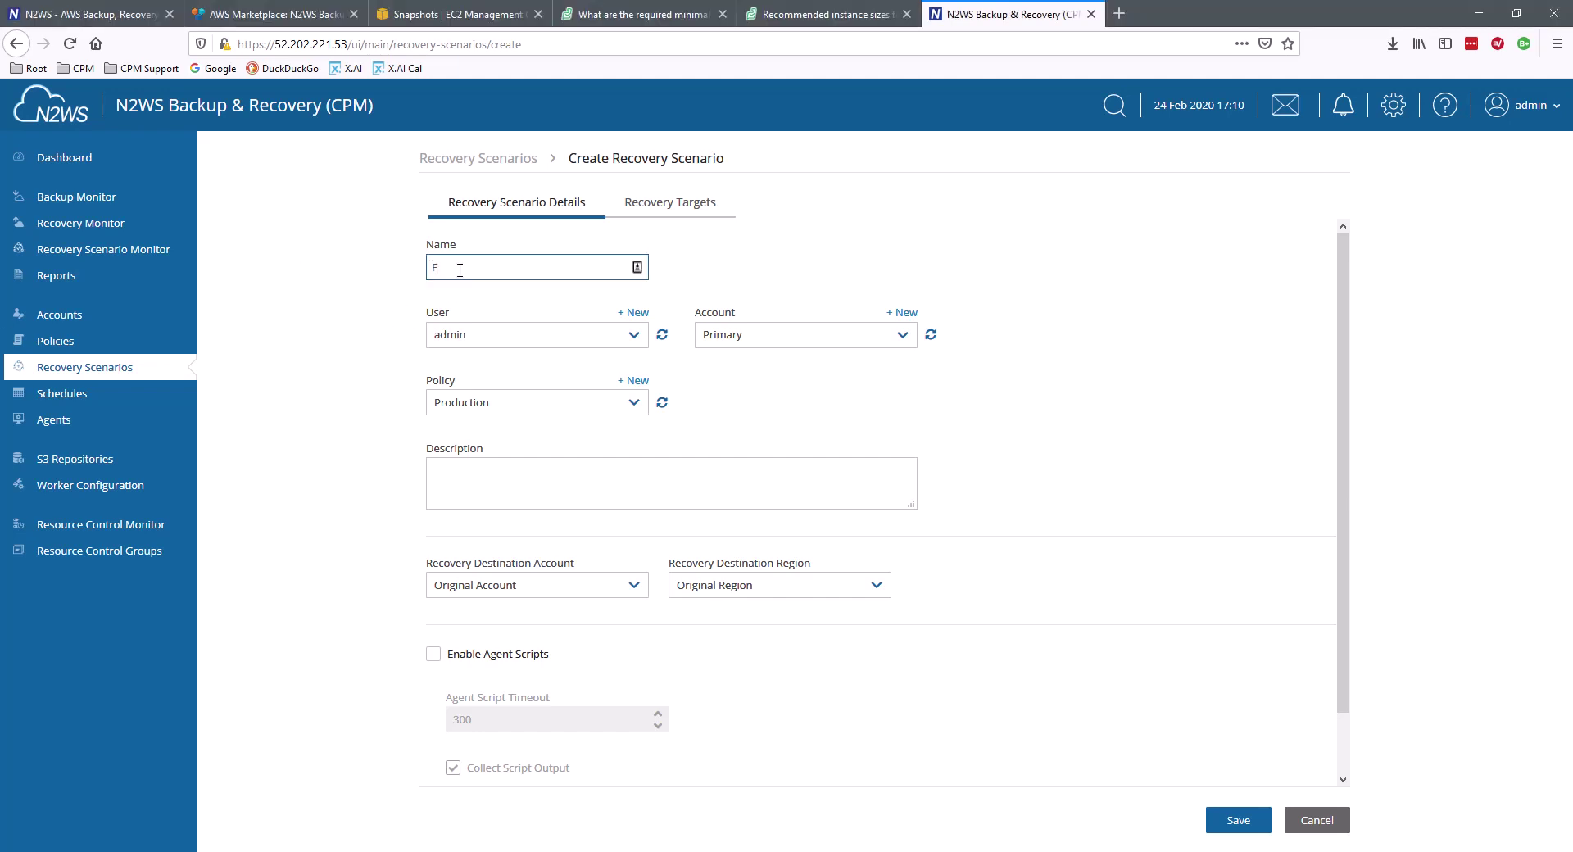
text(ailover_Ohio)
click(636, 407)
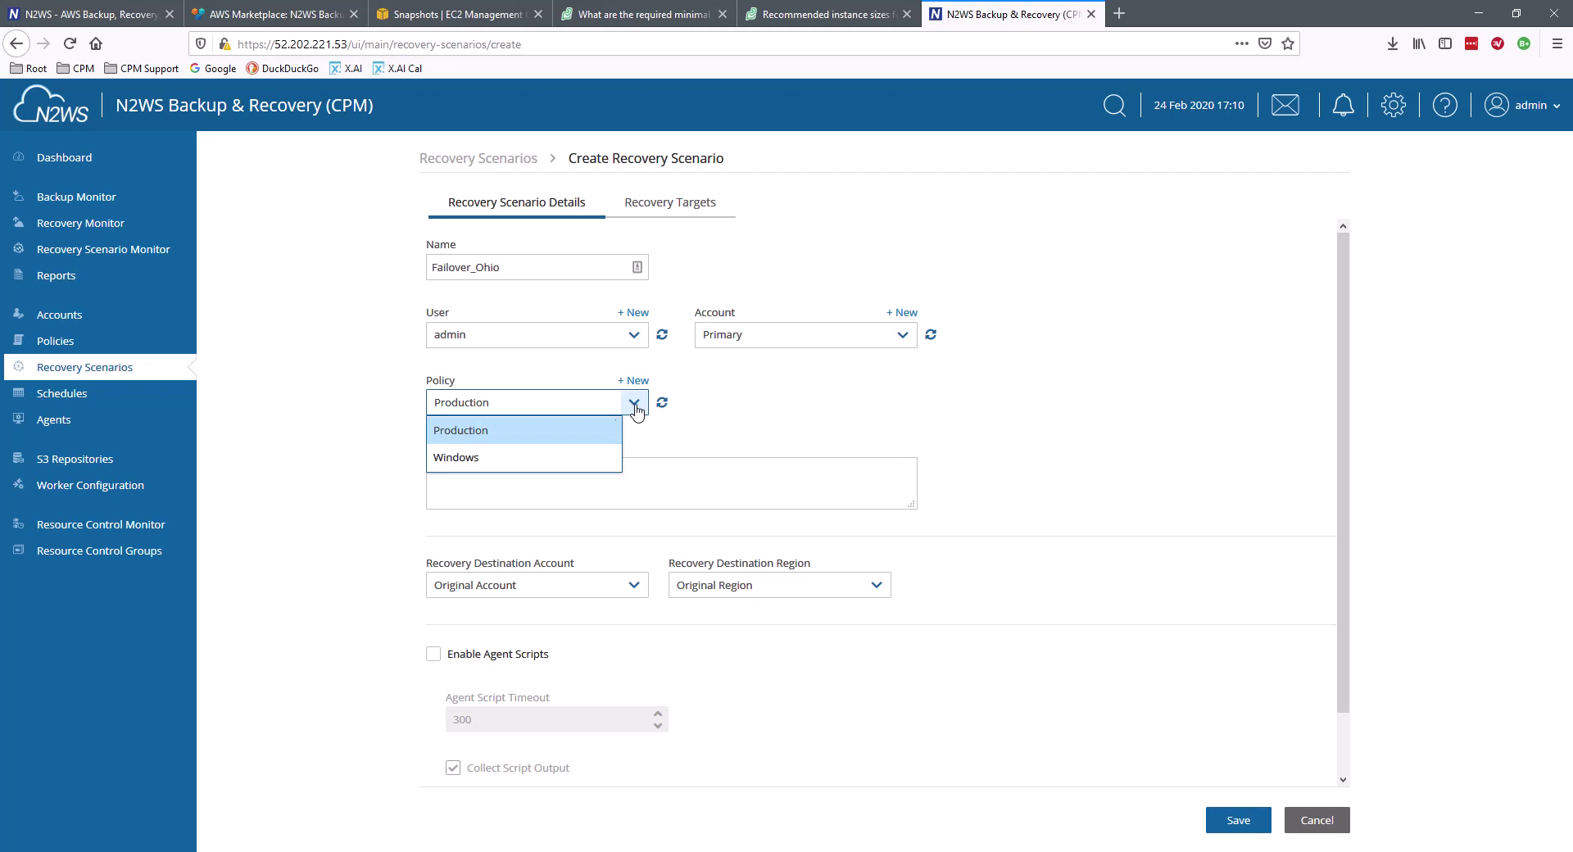
click(465, 460)
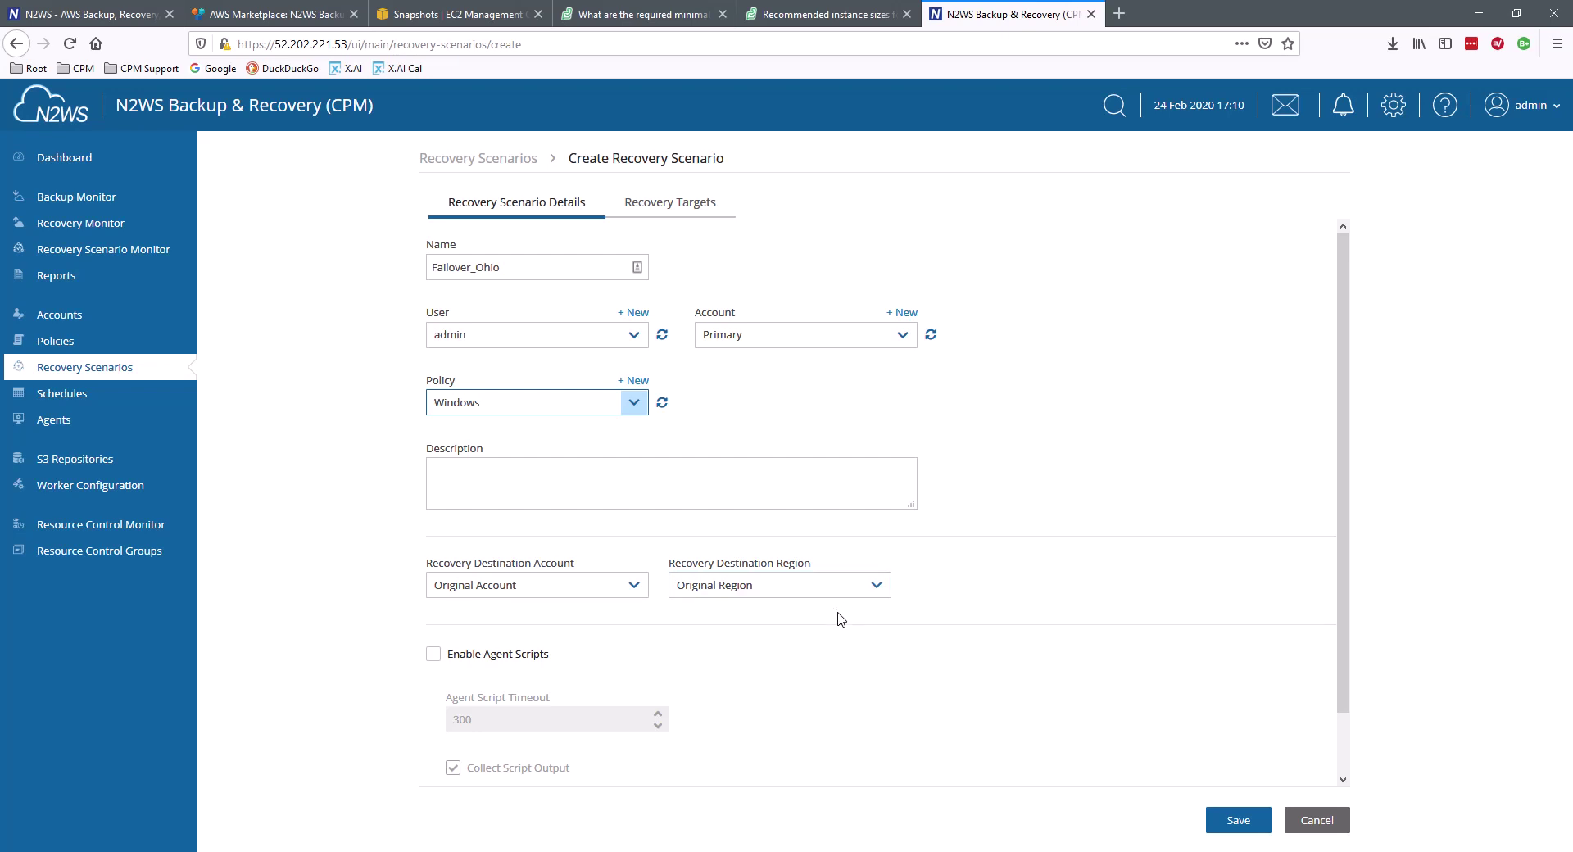
- Choose US East (Ohio) as the recovery destination region and confirm the change
click(876, 586)
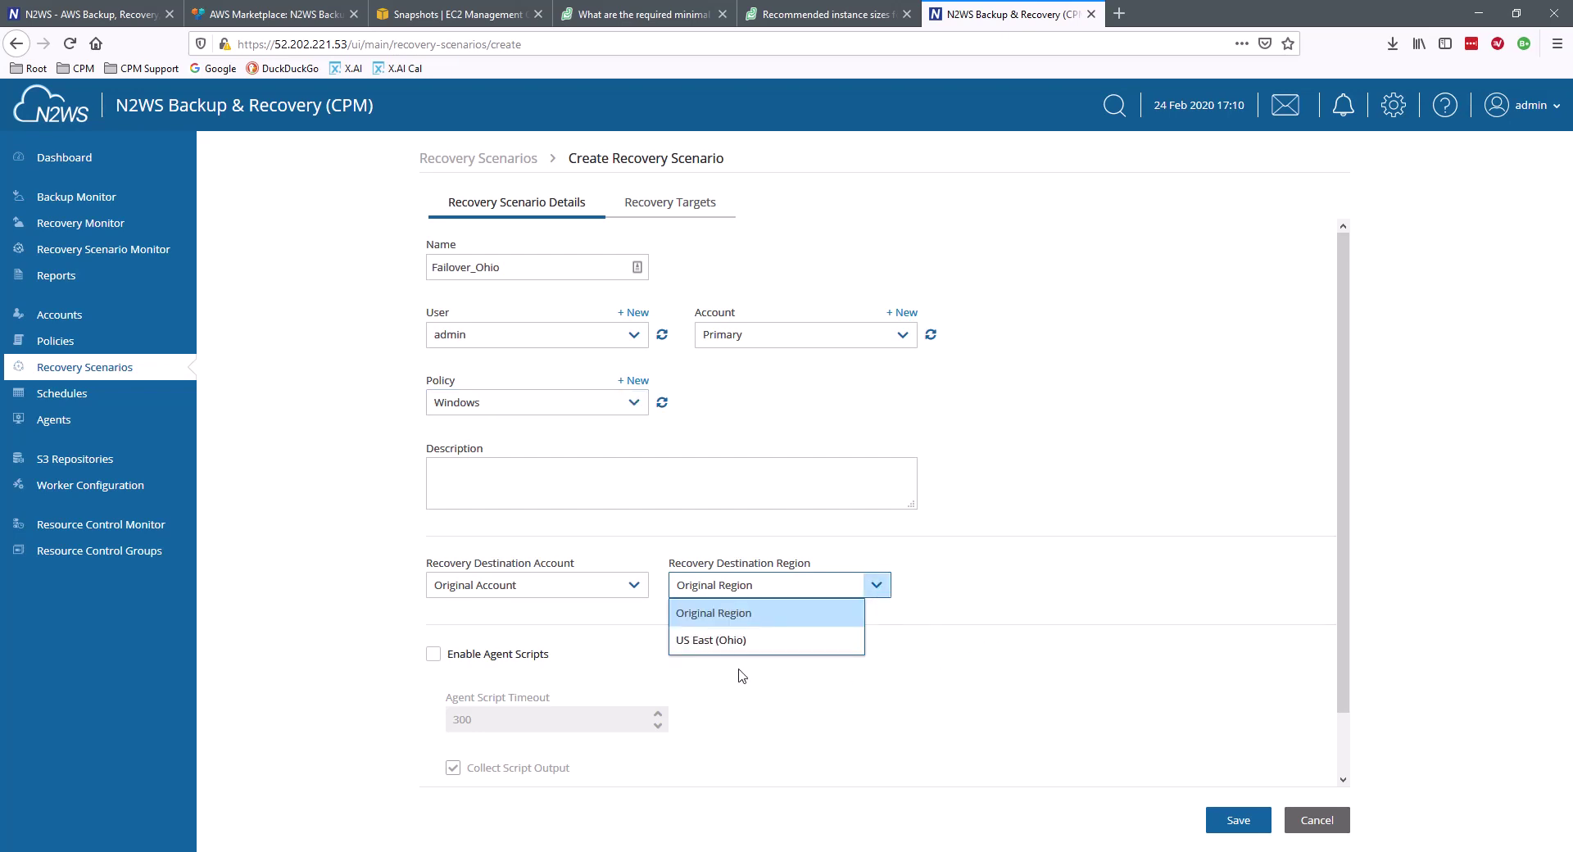
click(720, 641)
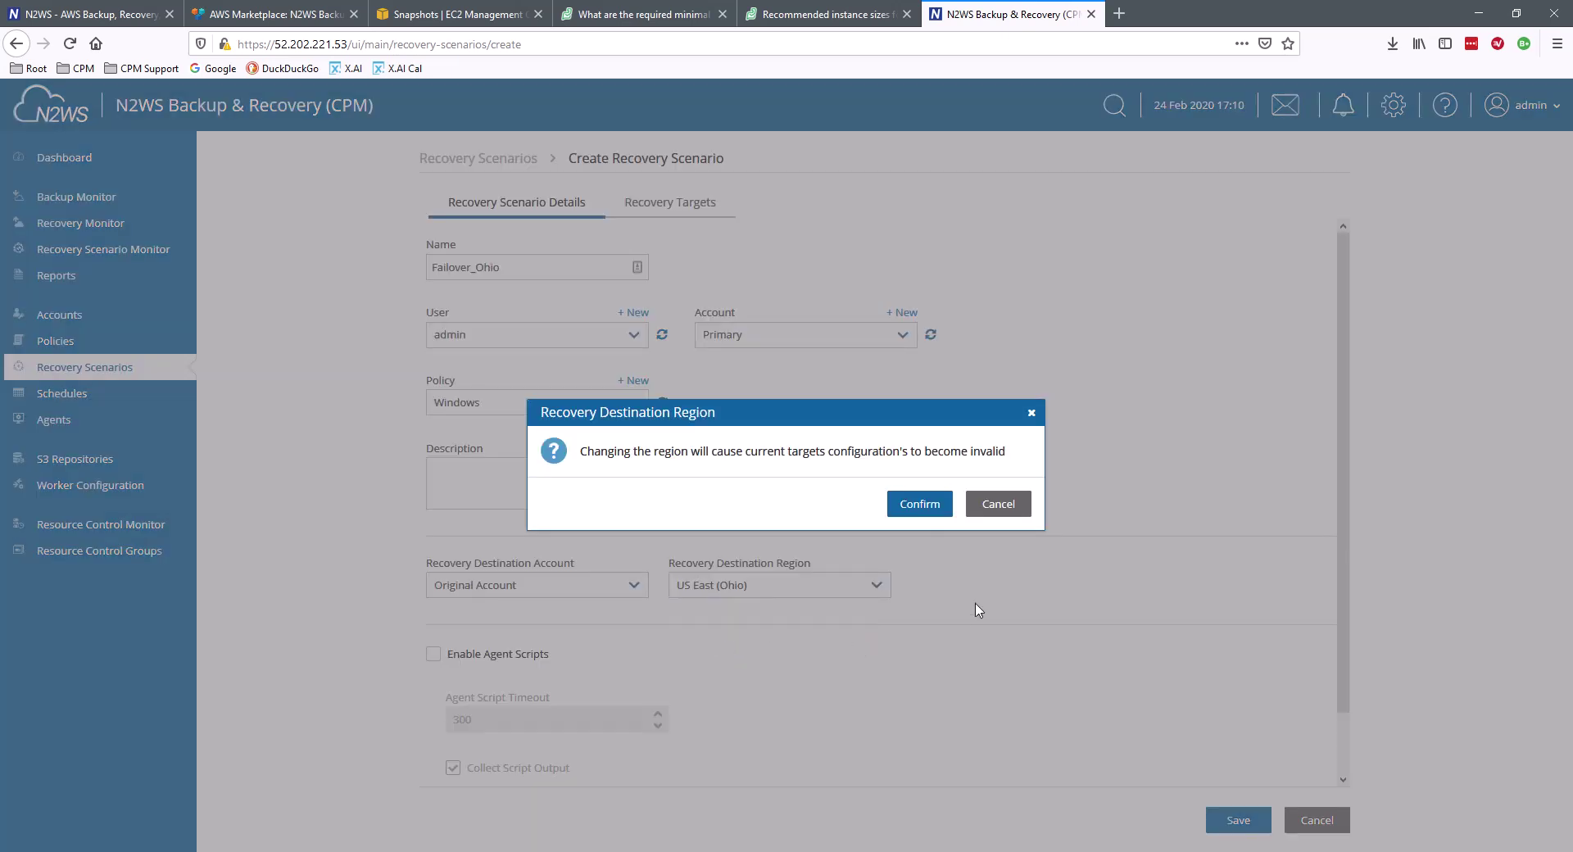
click(927, 504)
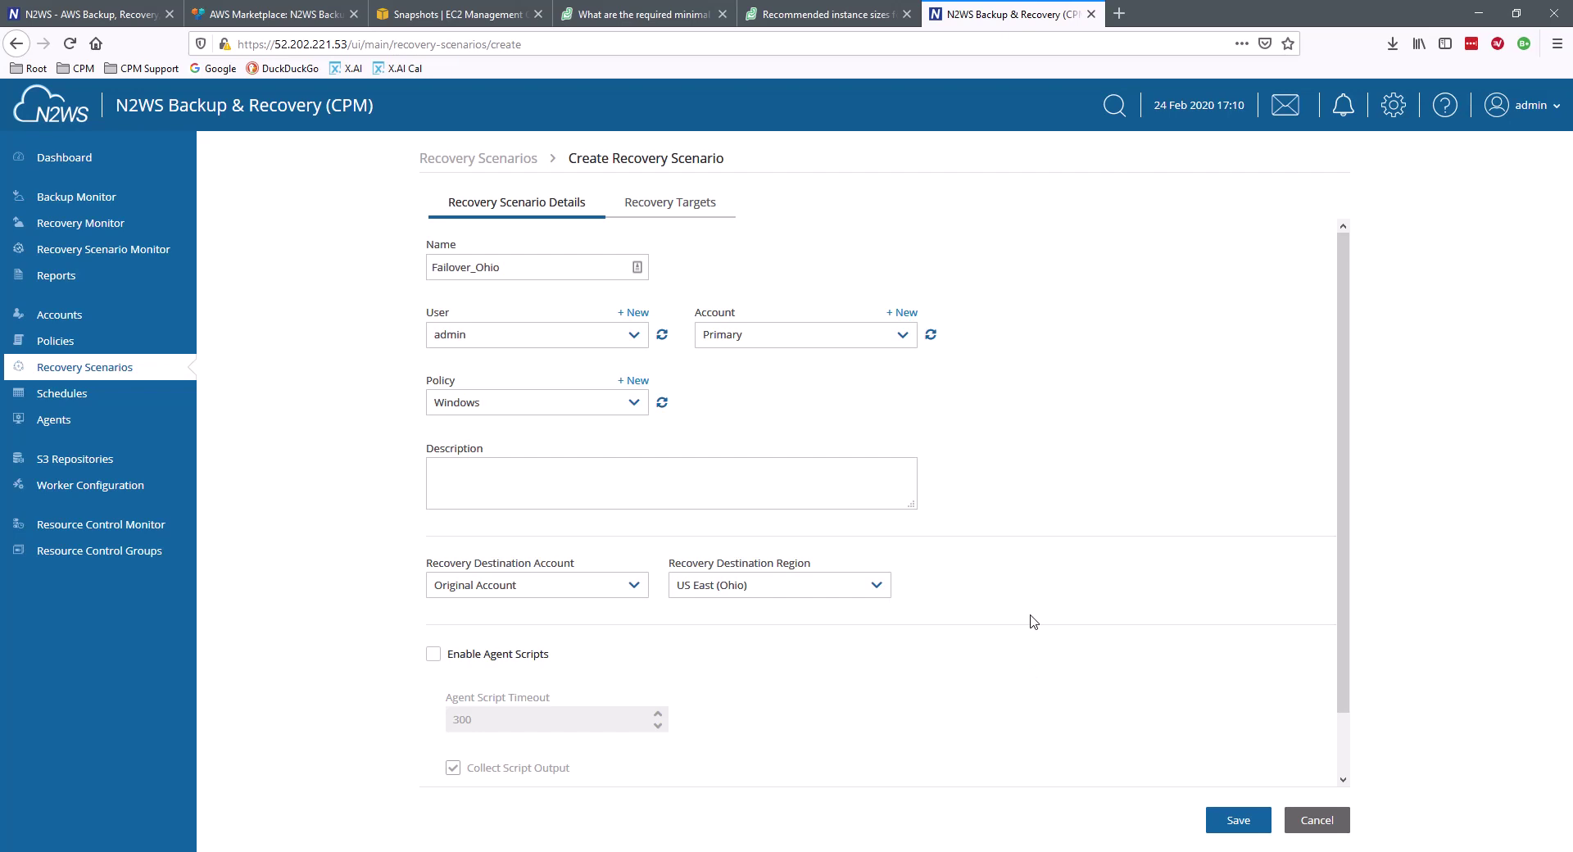
- Add Windows 2019 development and Windows Fileserver instances as the scenario's recovery targets
click(679, 203)
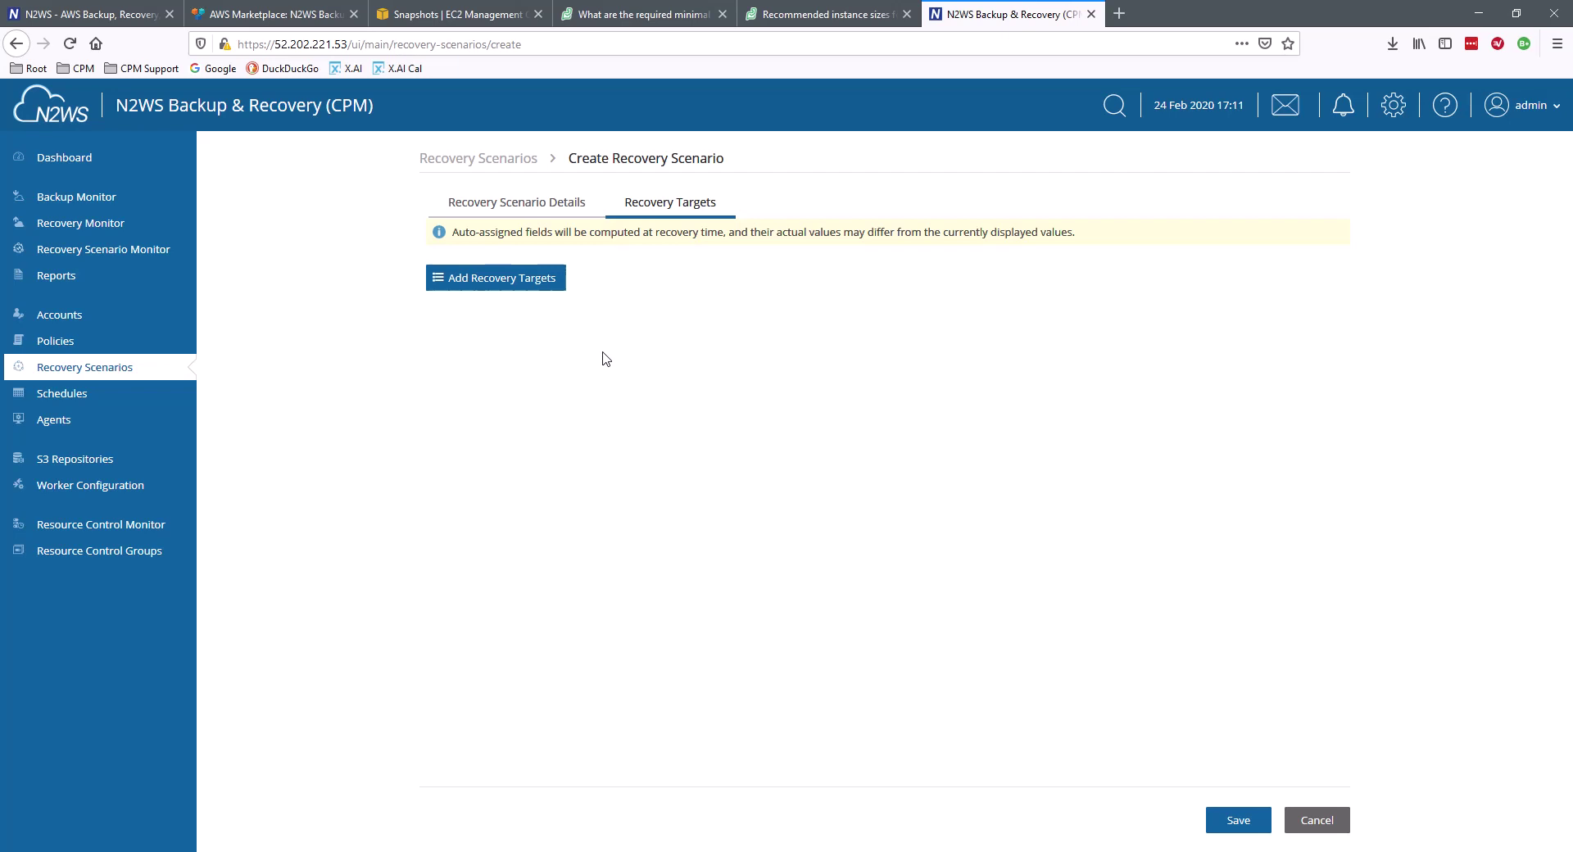
click(502, 280)
click(473, 305)
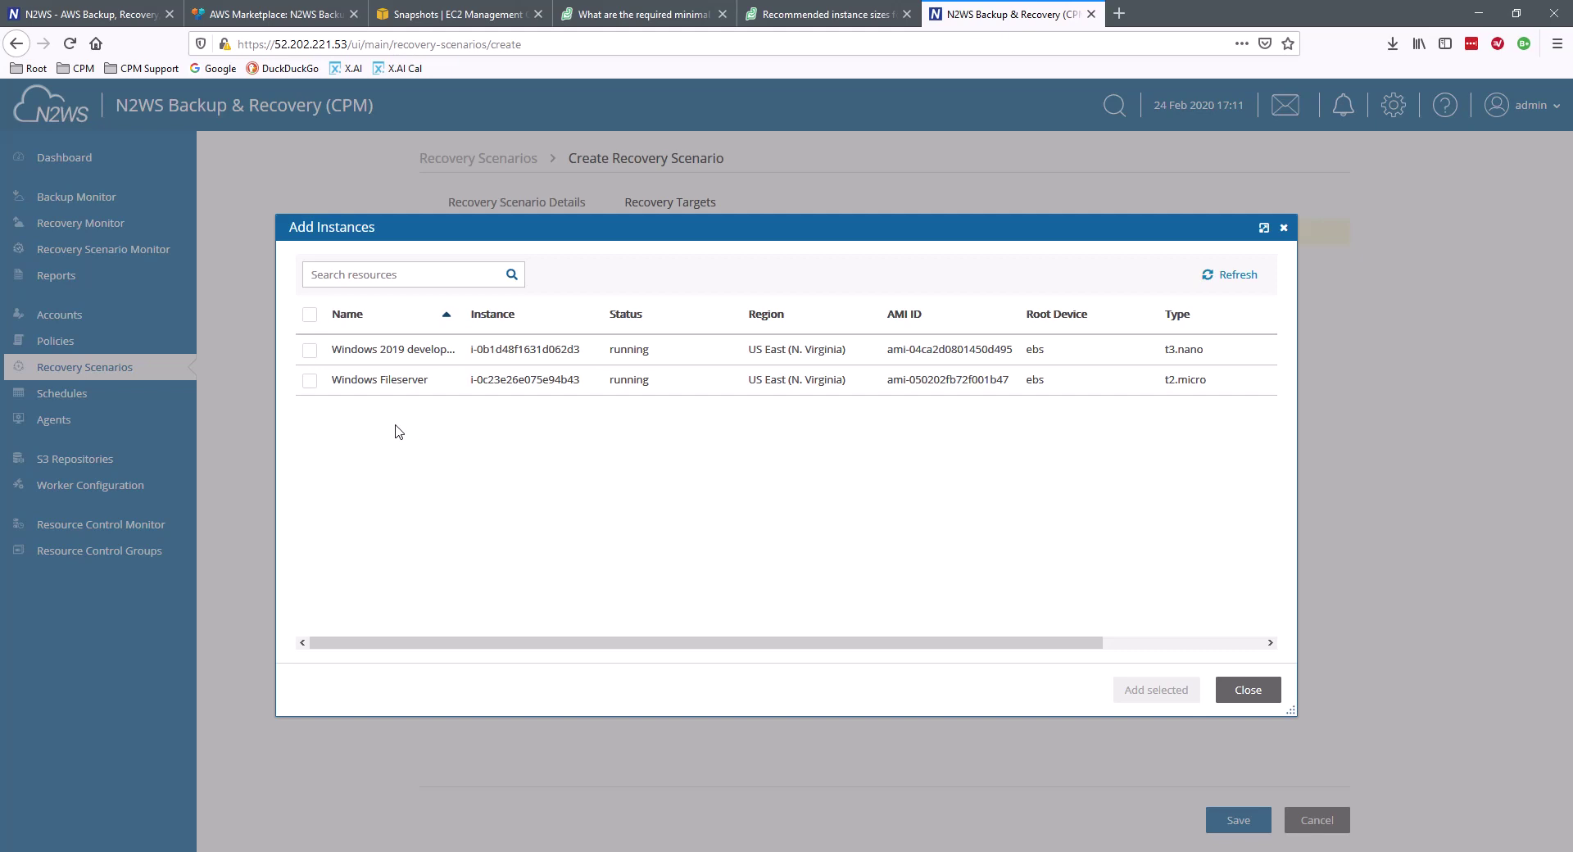
drag(336, 362, 313, 350)
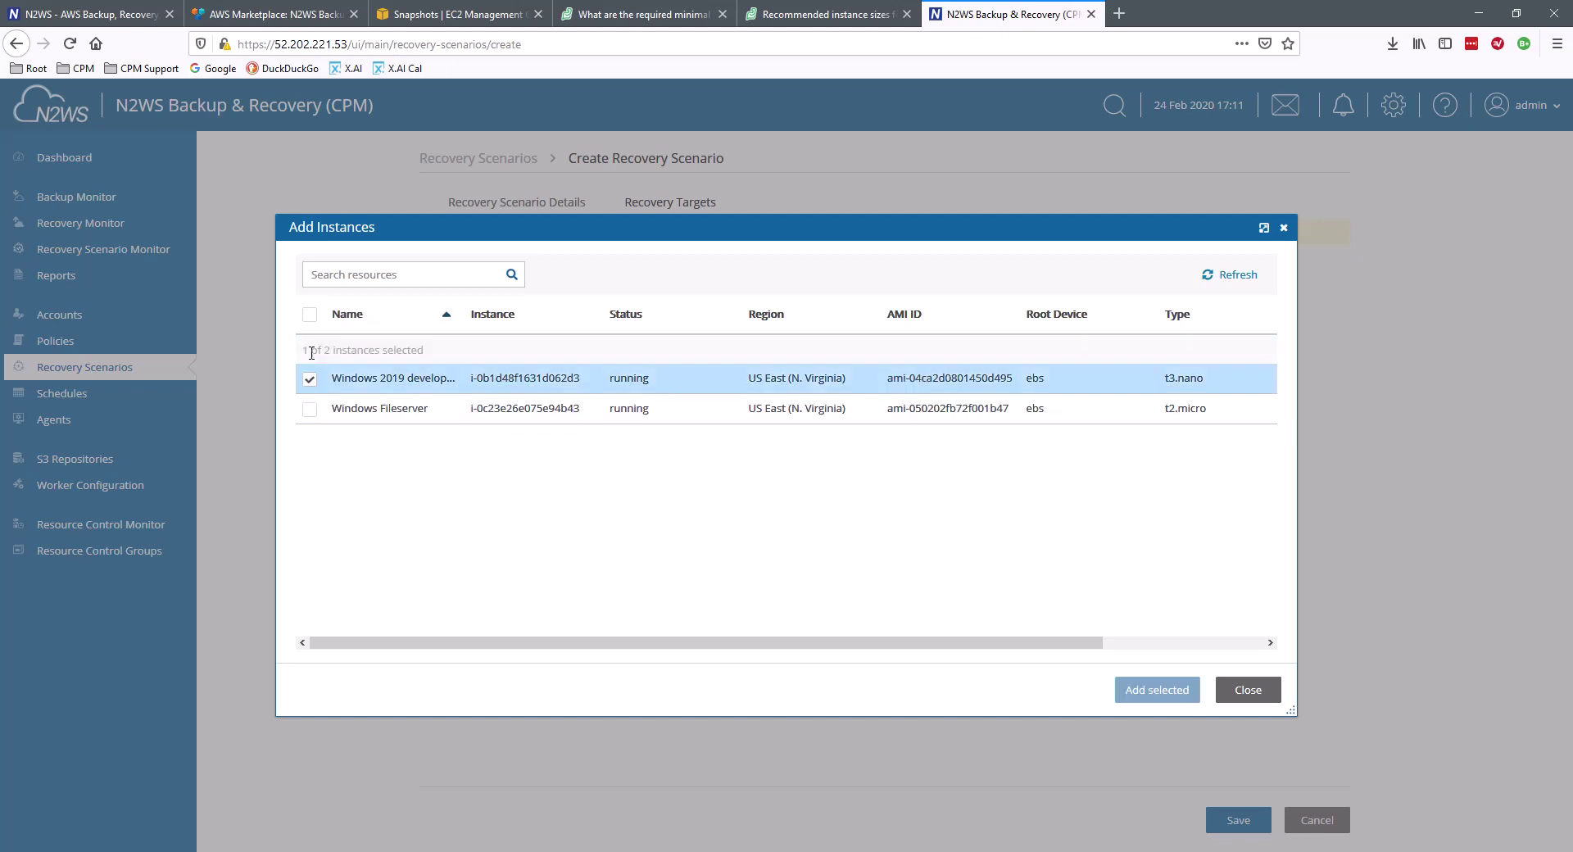
click(309, 409)
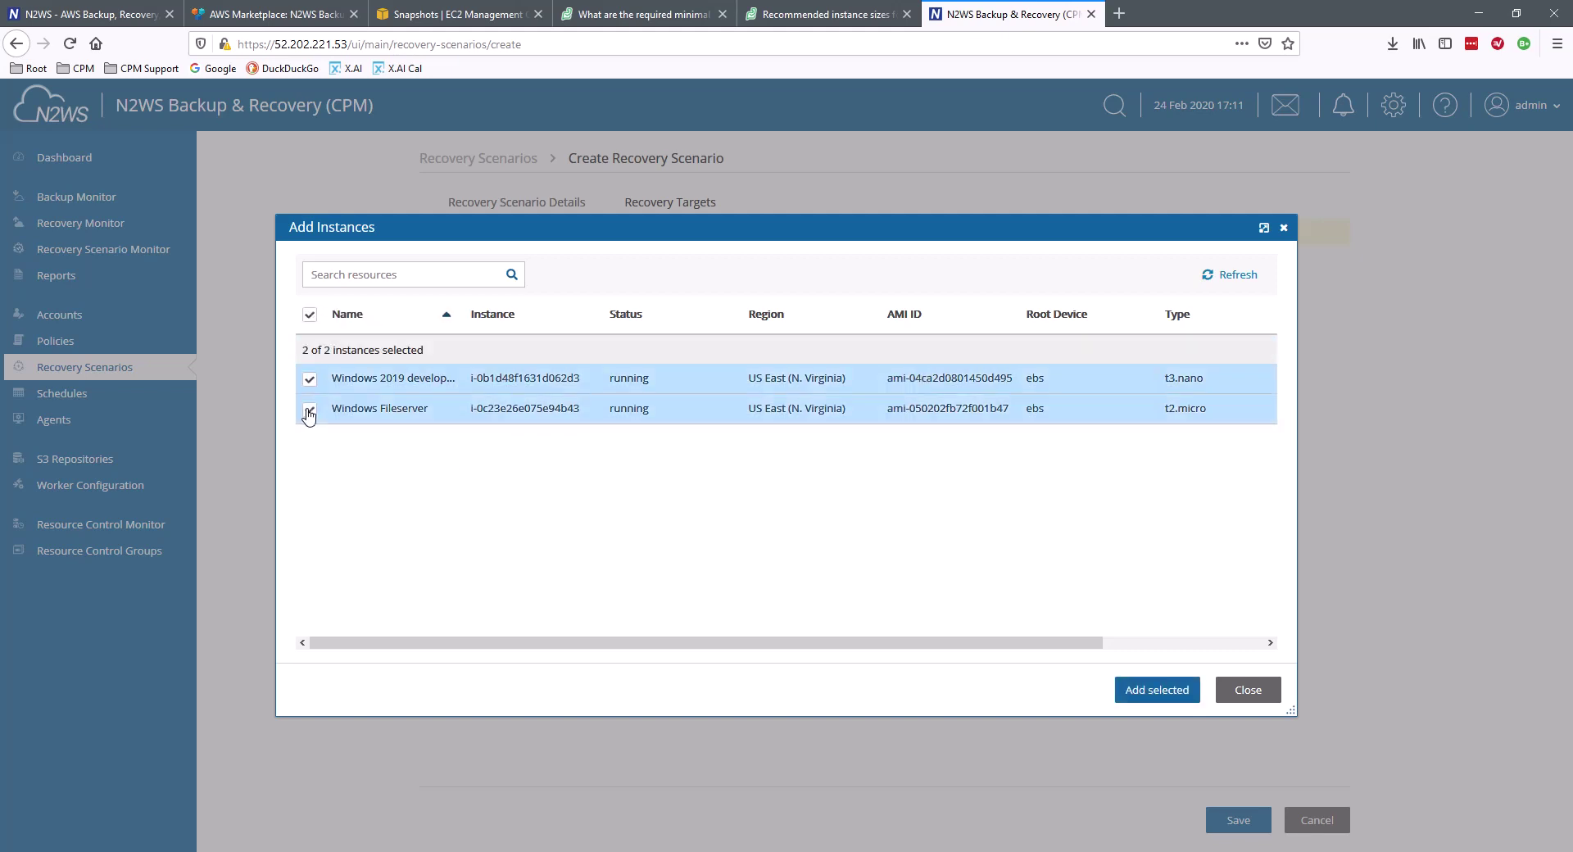
click(1156, 693)
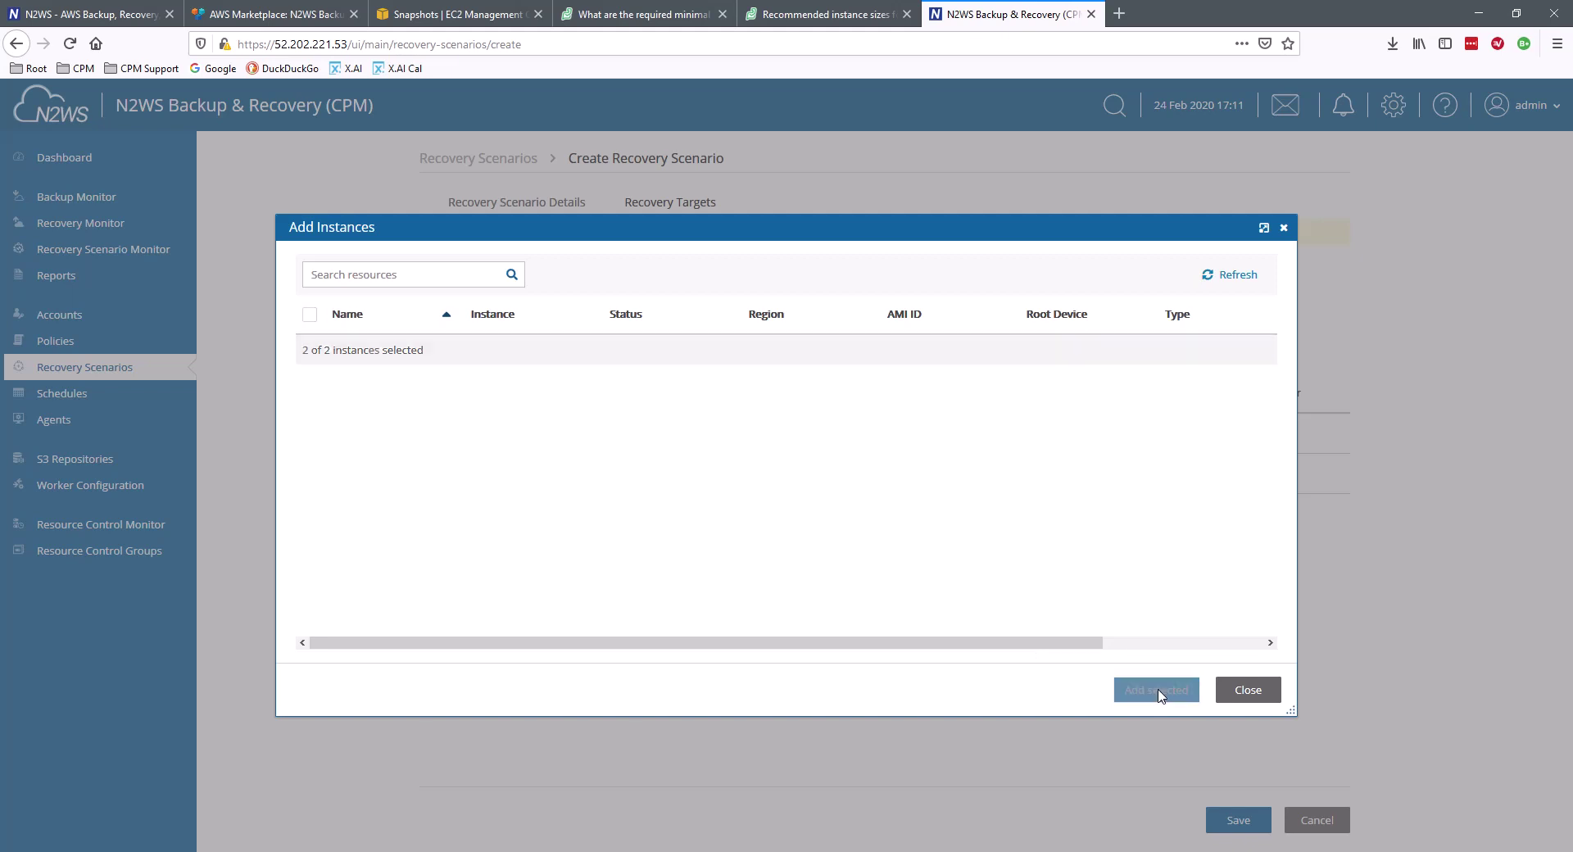
click(1248, 692)
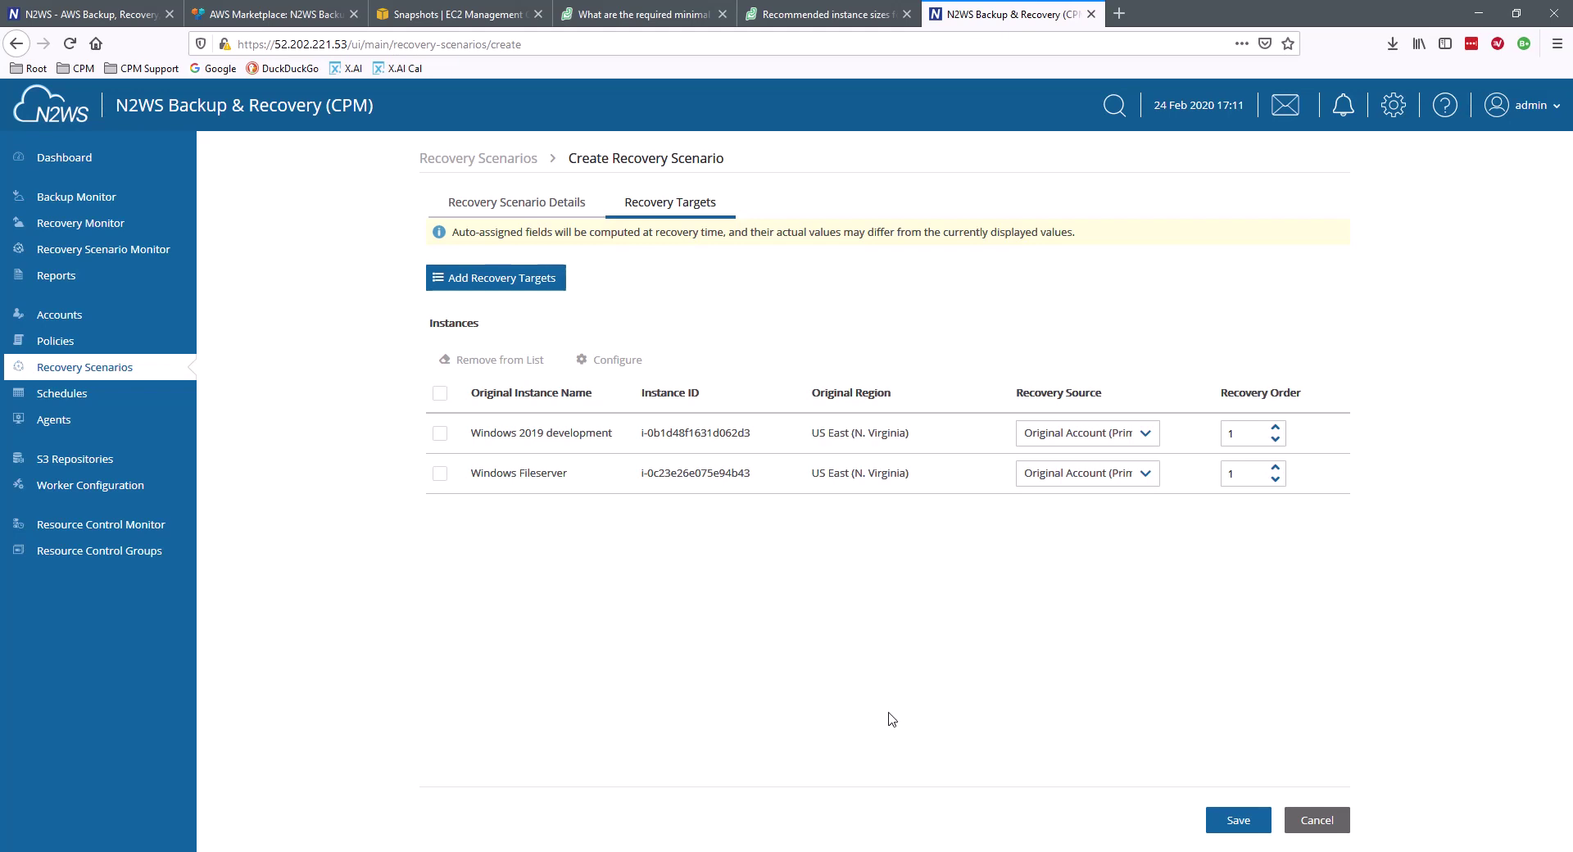
- Review Windows Fileserver's instance type and placement options, leaving both Auto assigned
click(439, 476)
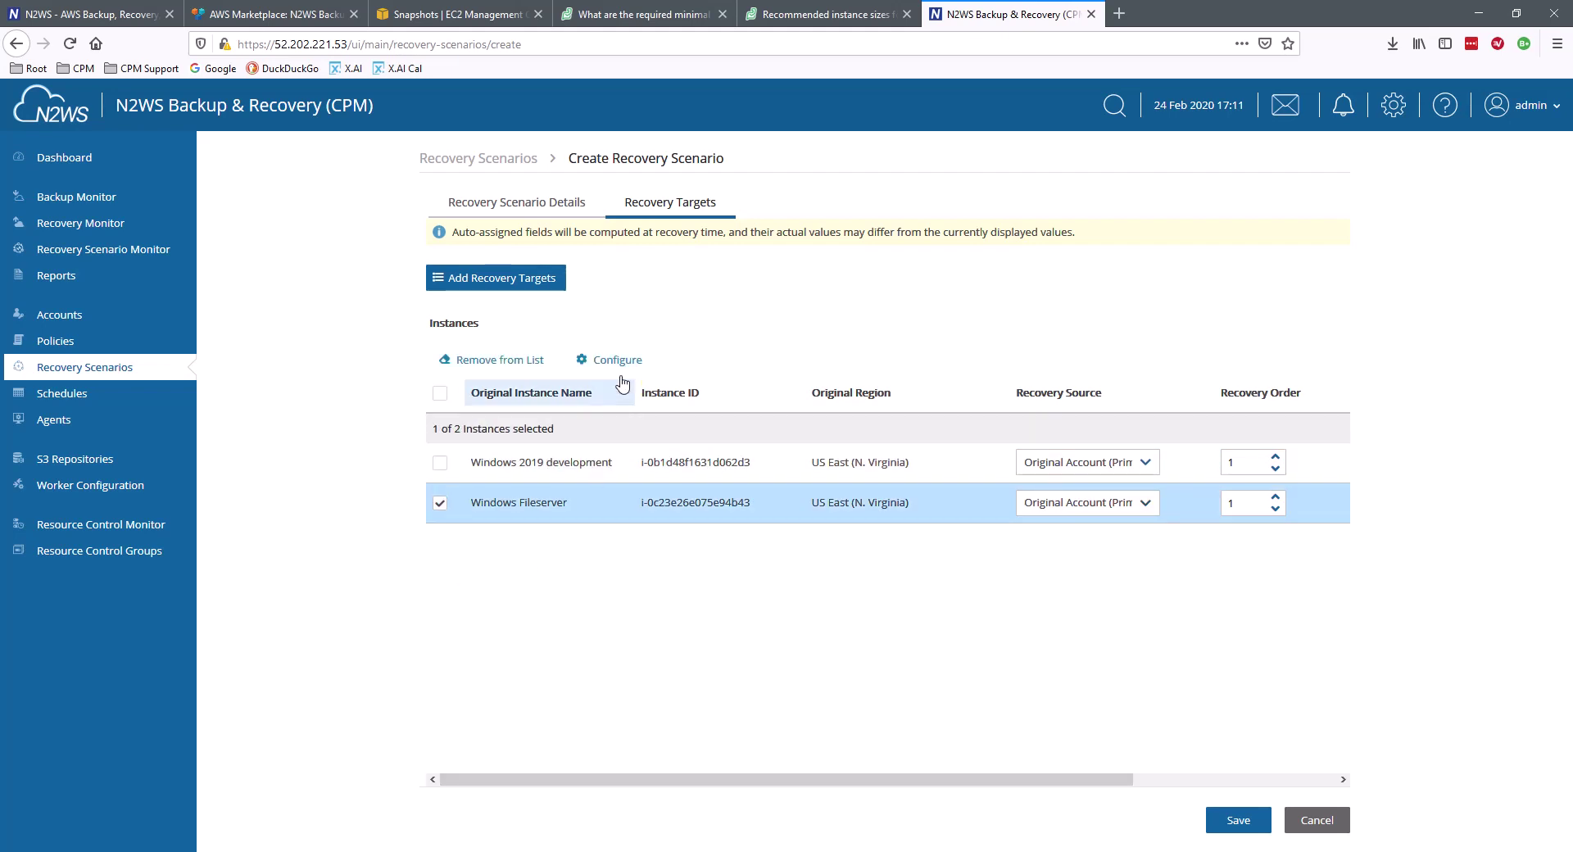
click(617, 362)
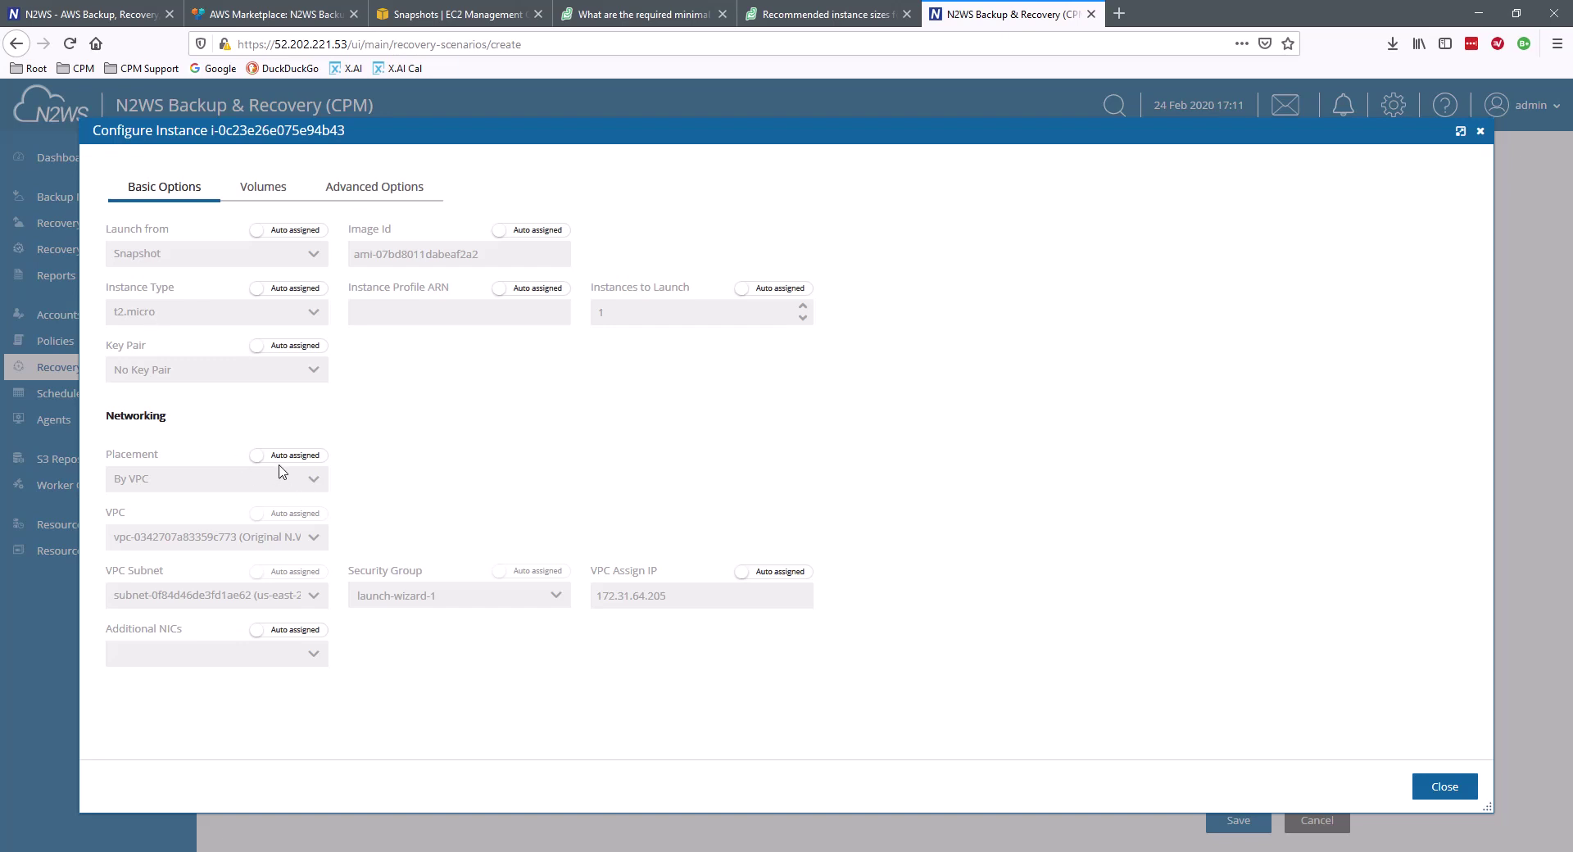
click(257, 290)
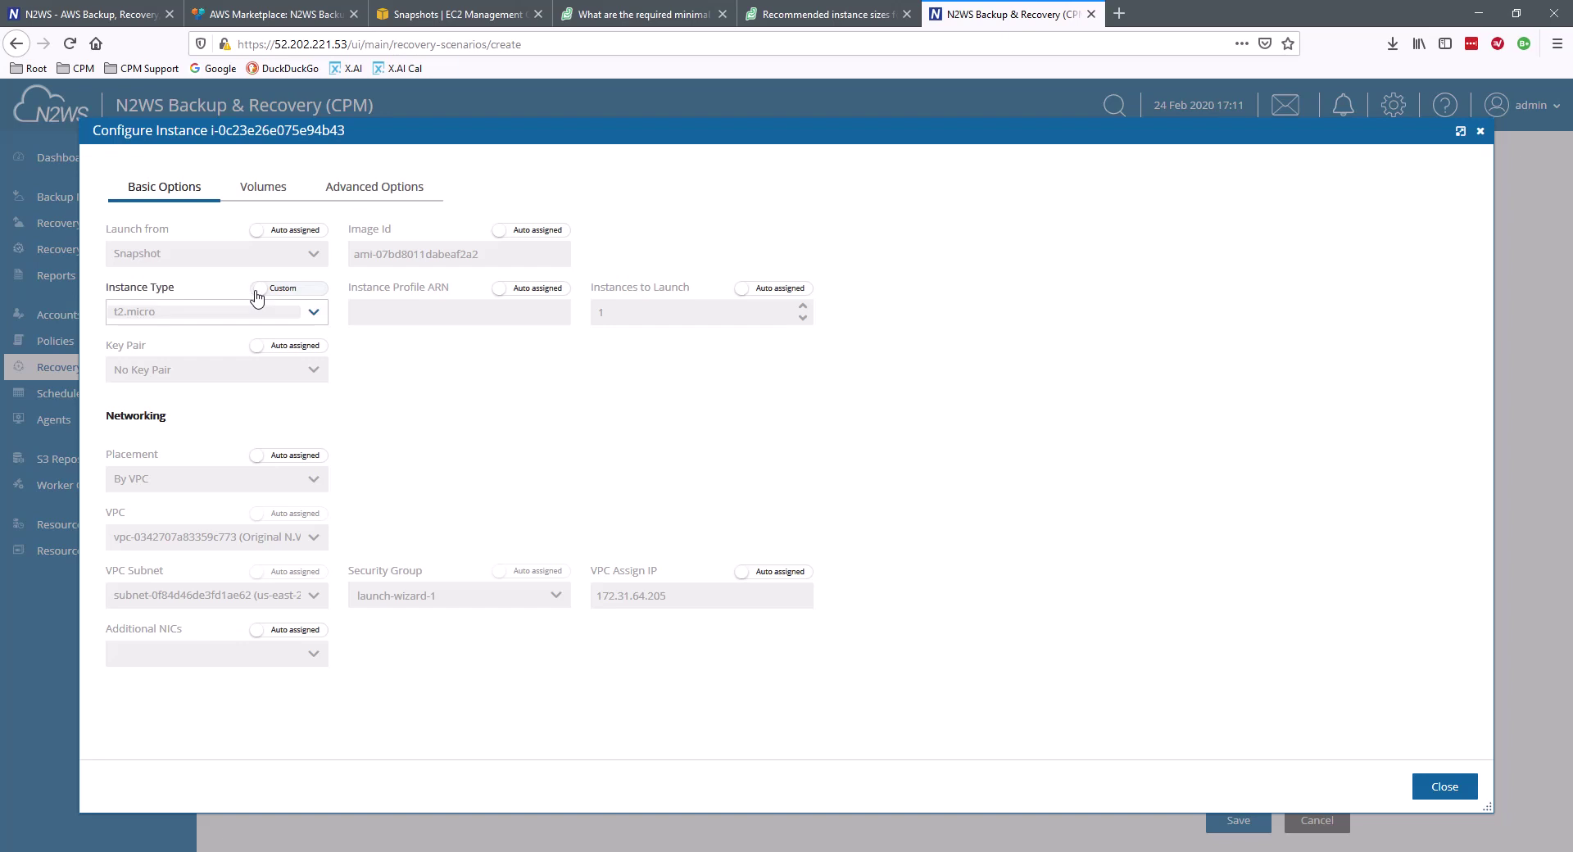
click(313, 312)
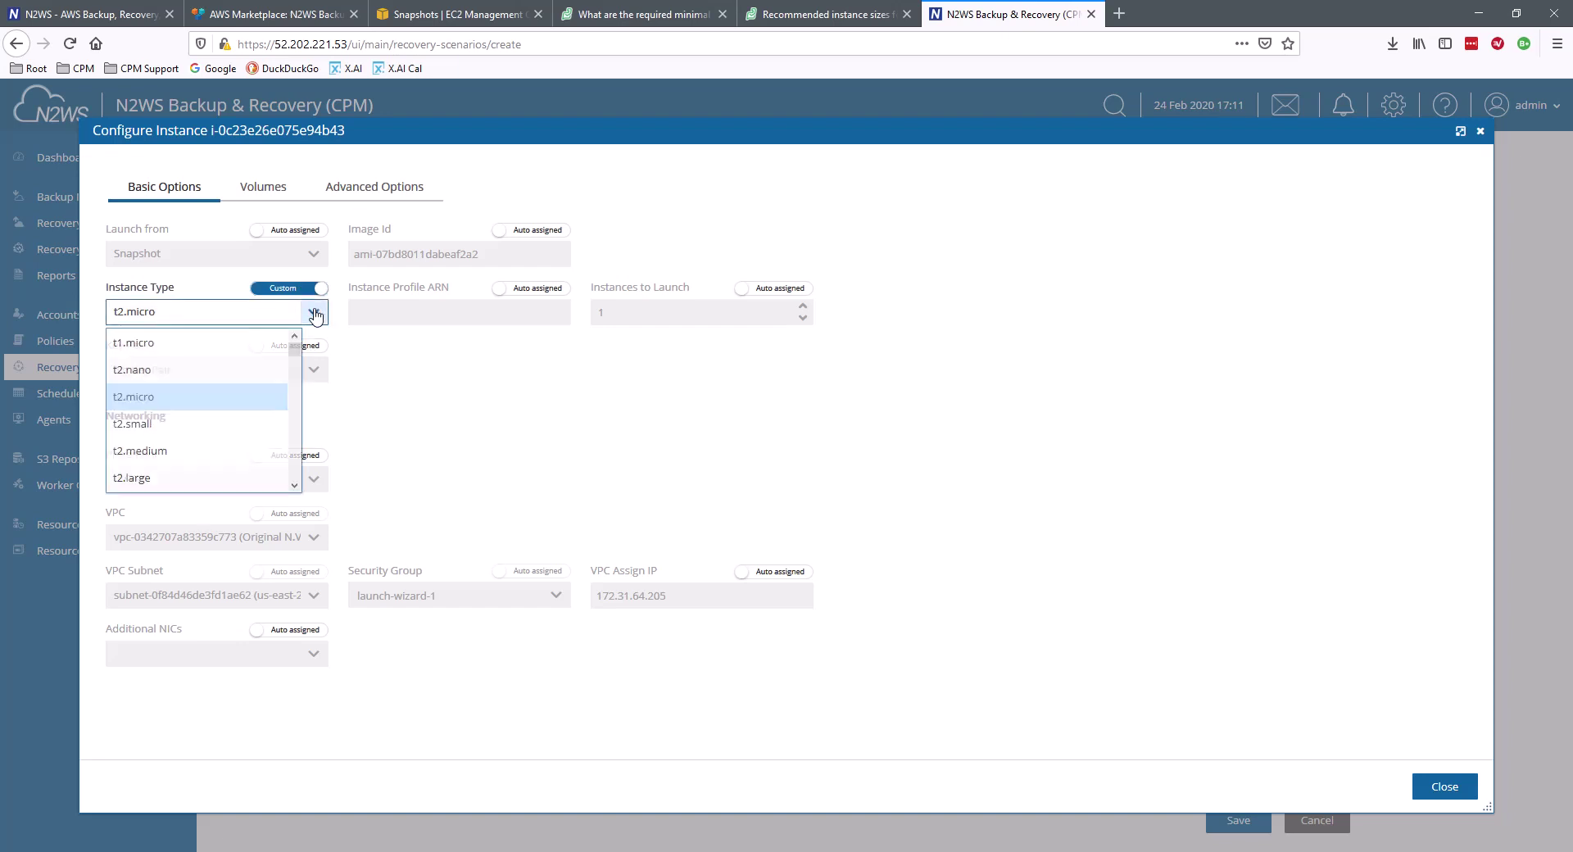
click(314, 312)
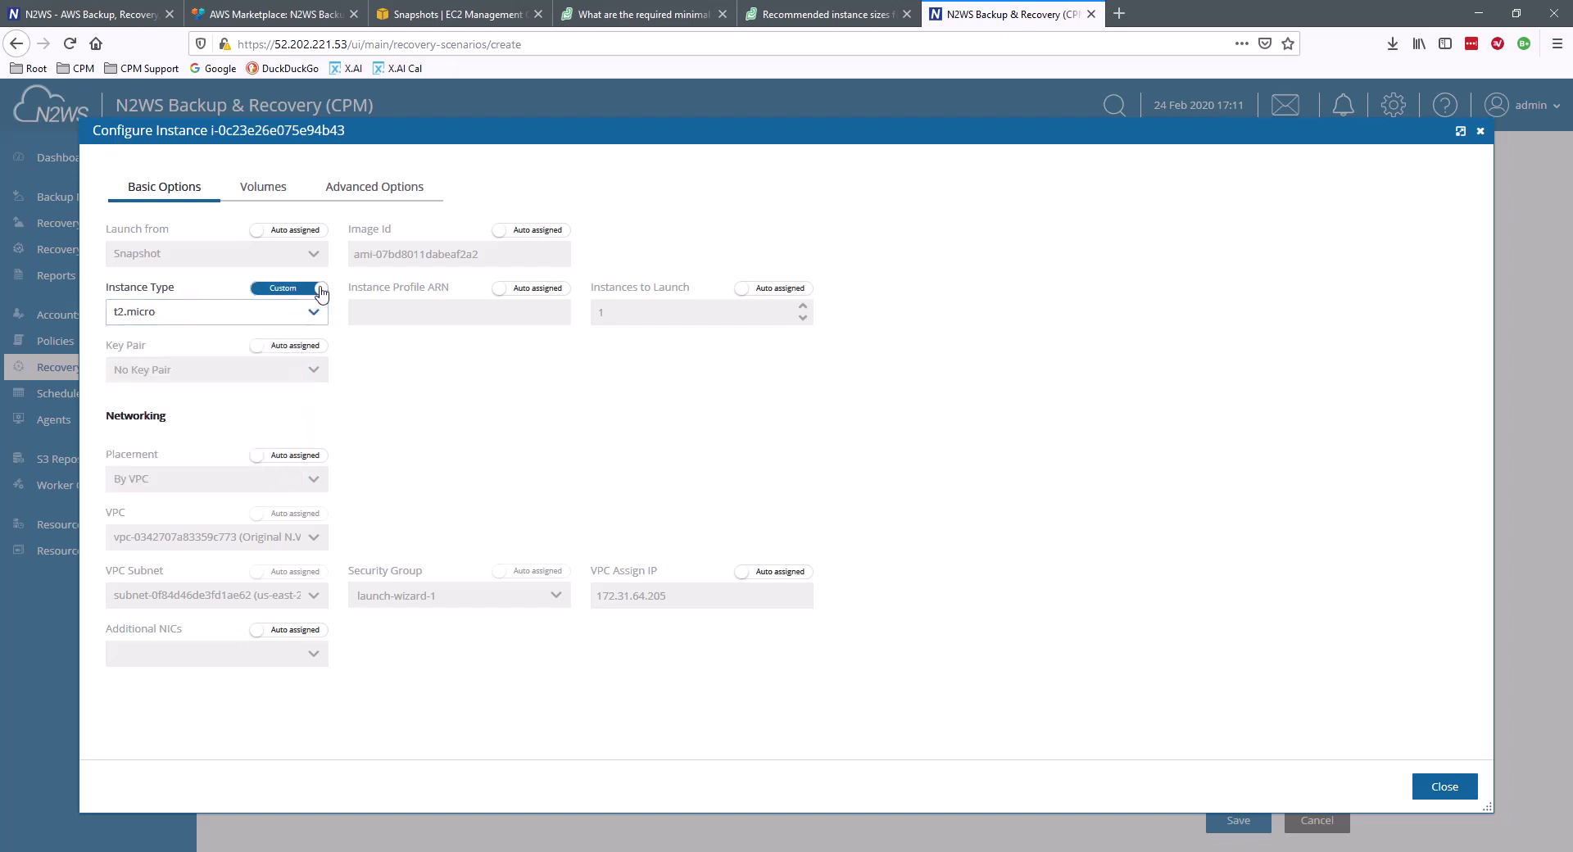
click(266, 456)
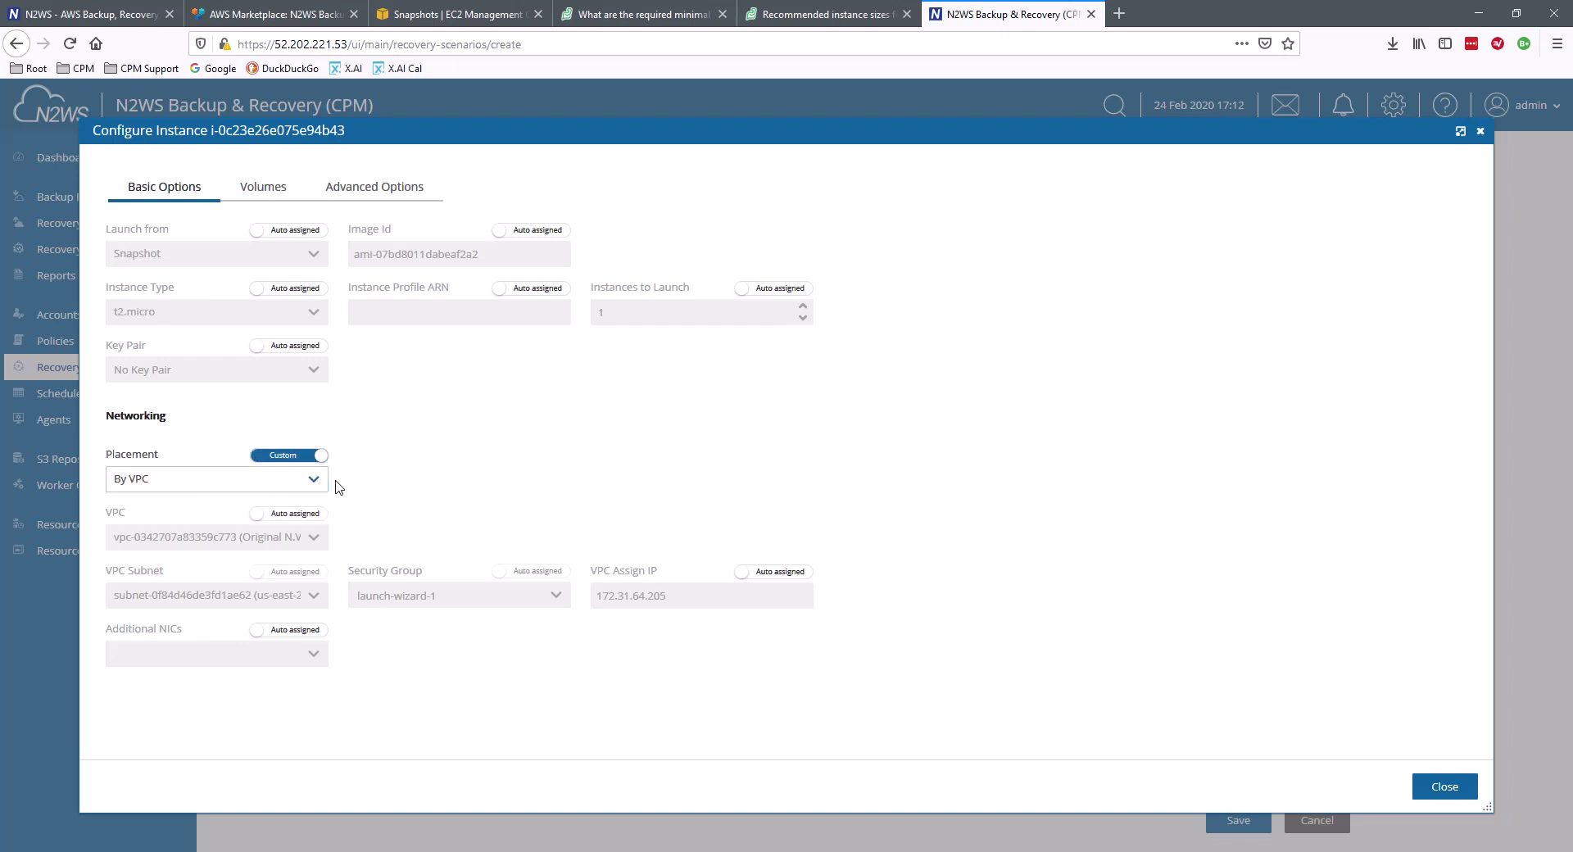
click(315, 481)
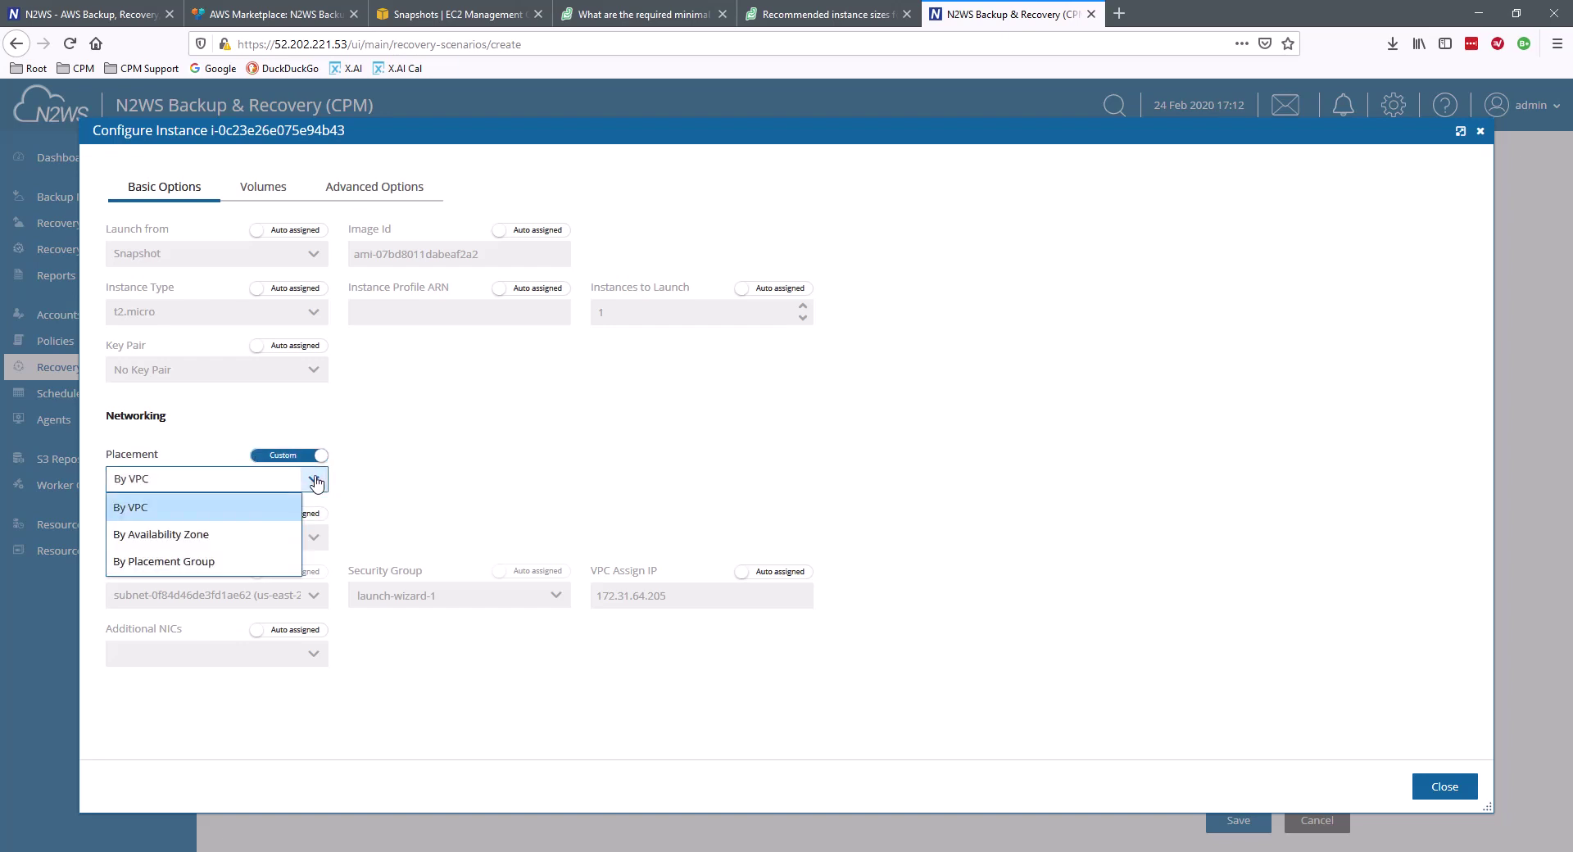
click(316, 483)
click(319, 456)
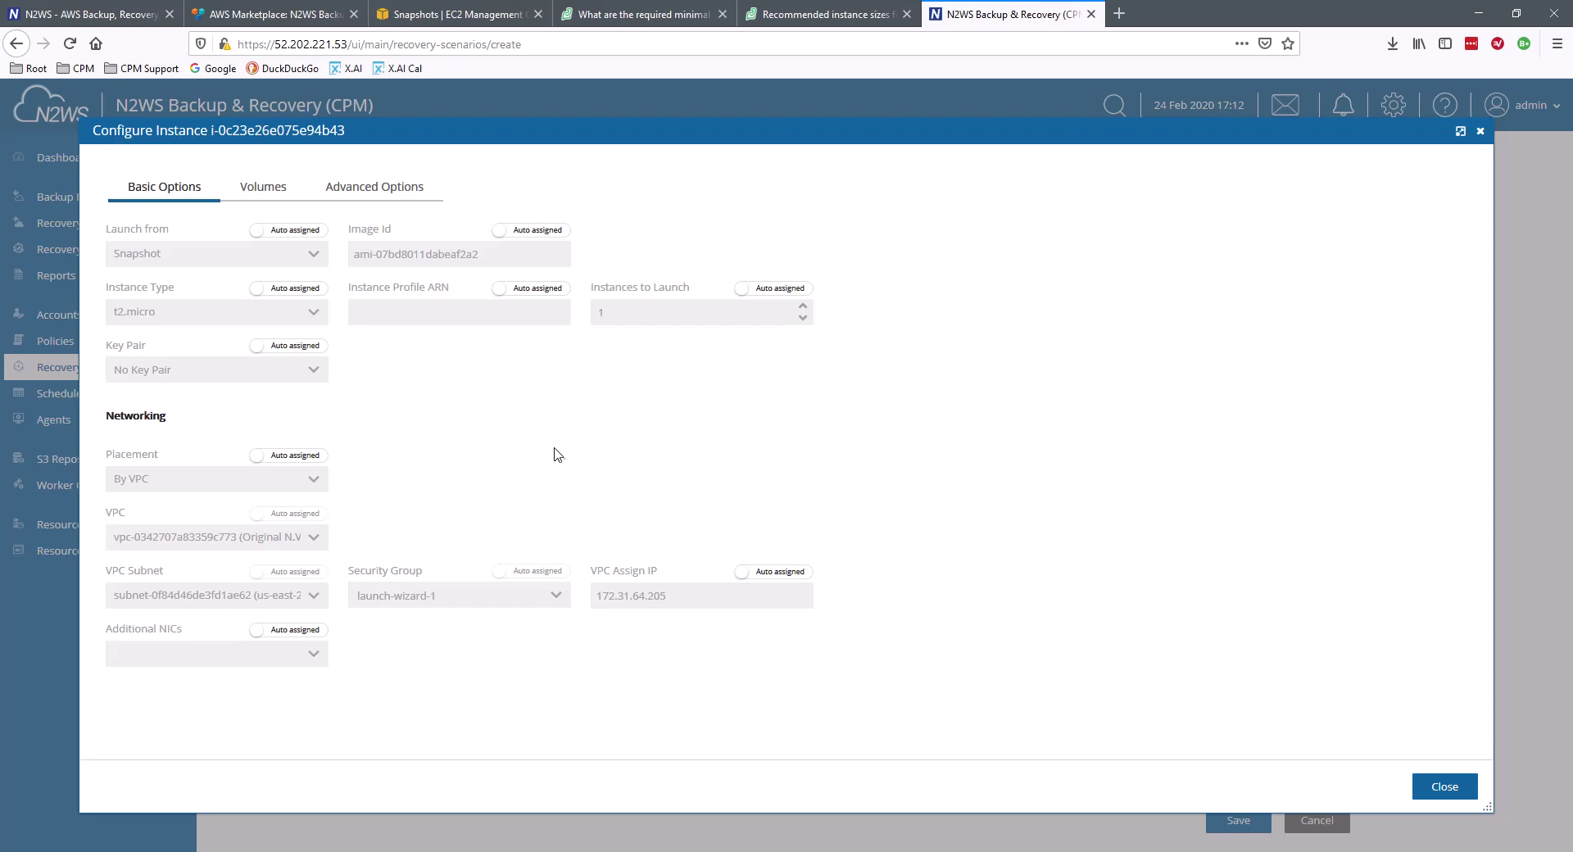
click(1438, 788)
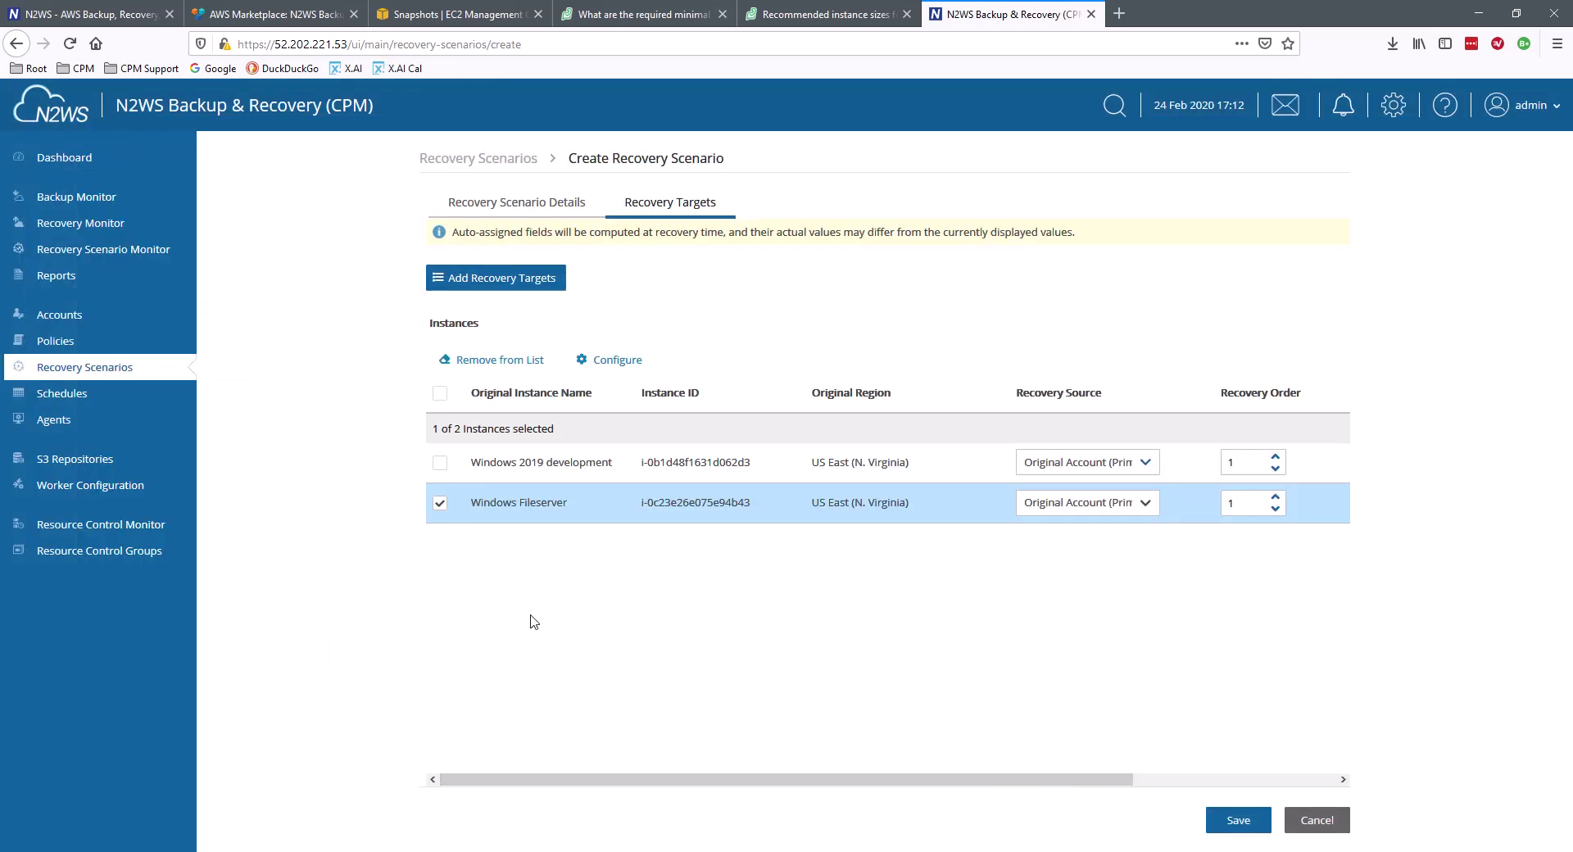
click(439, 505)
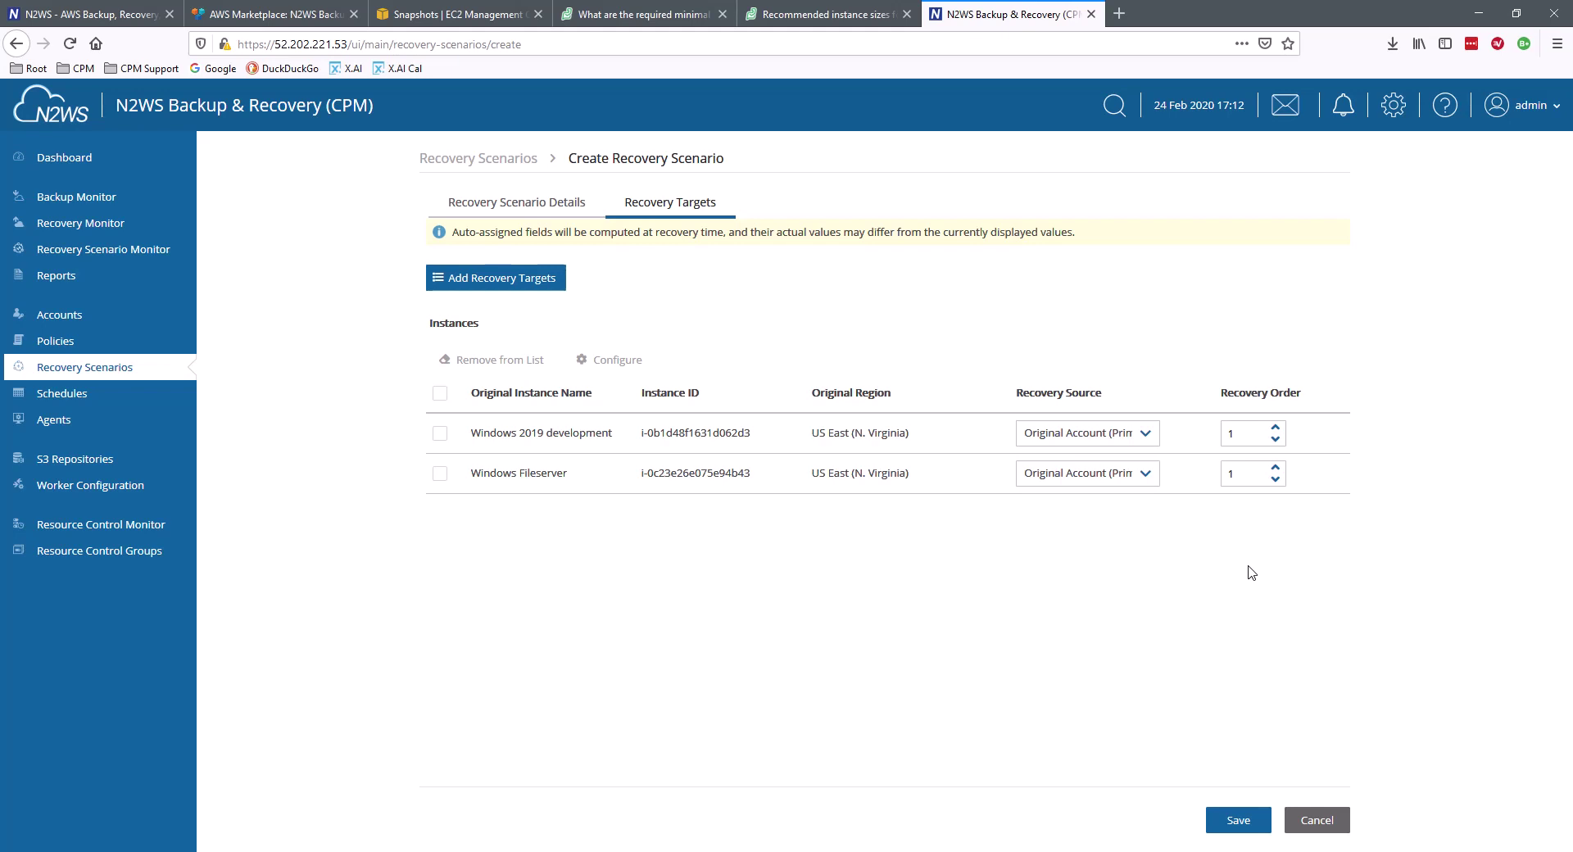
click(1263, 443)
key(Tab)
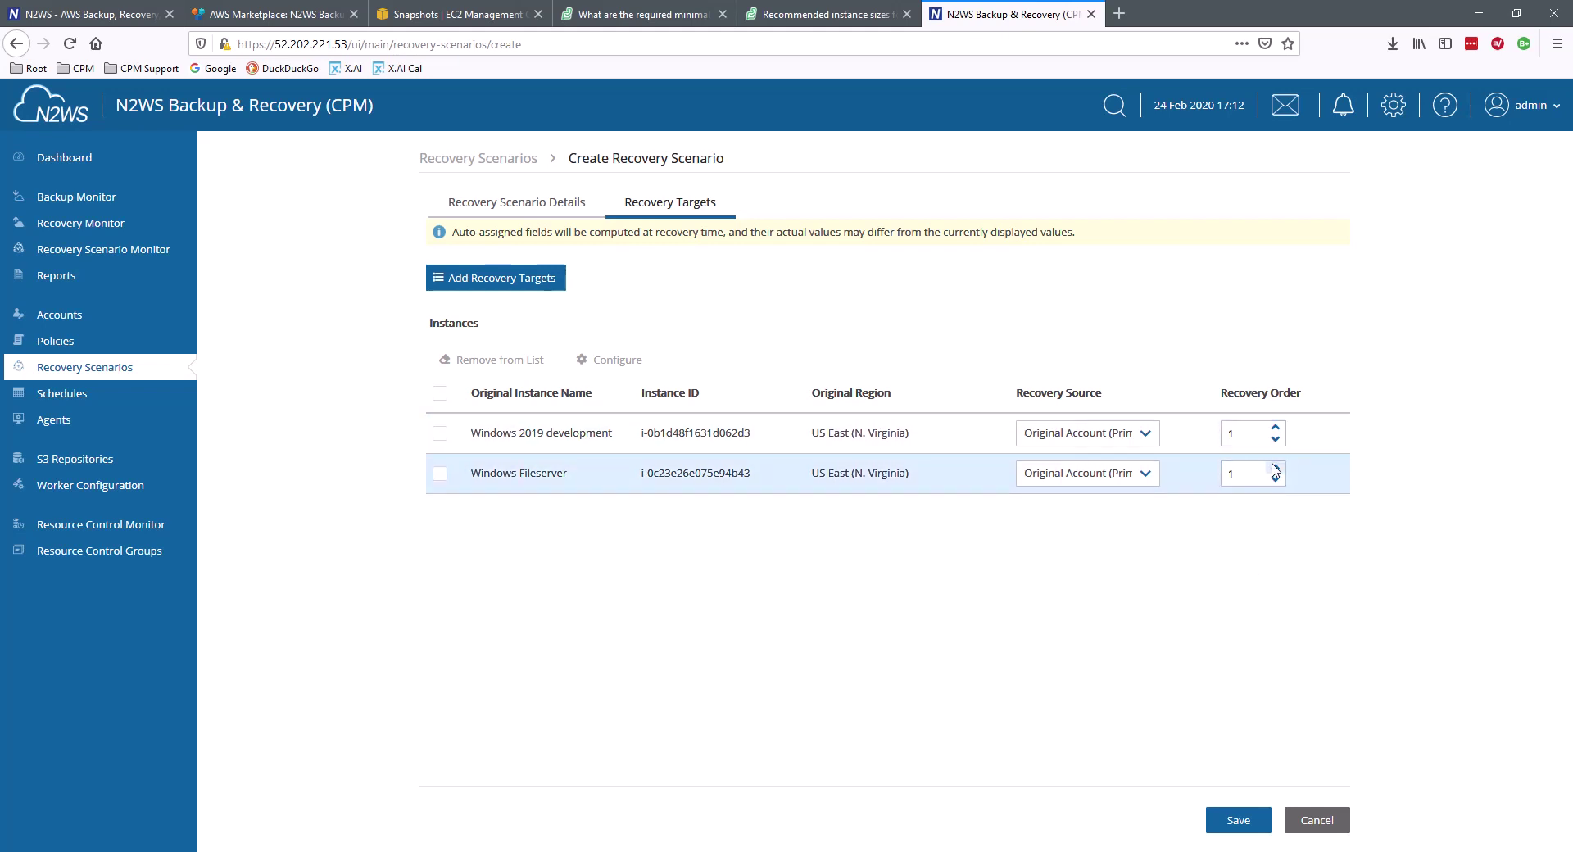
text(3)
click(1274, 479)
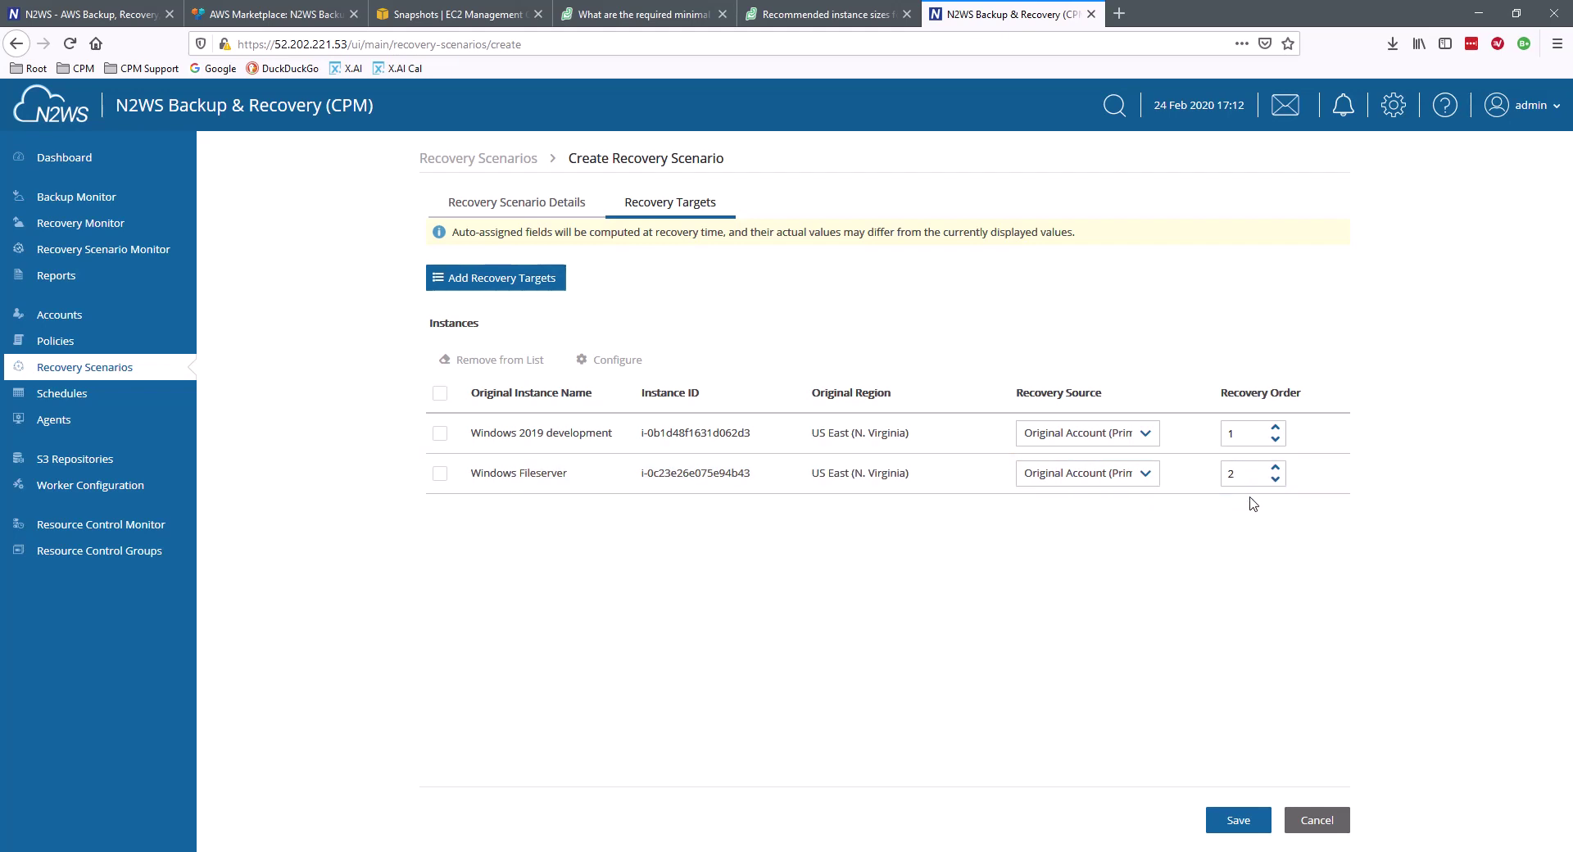
click(1275, 479)
click(1239, 821)
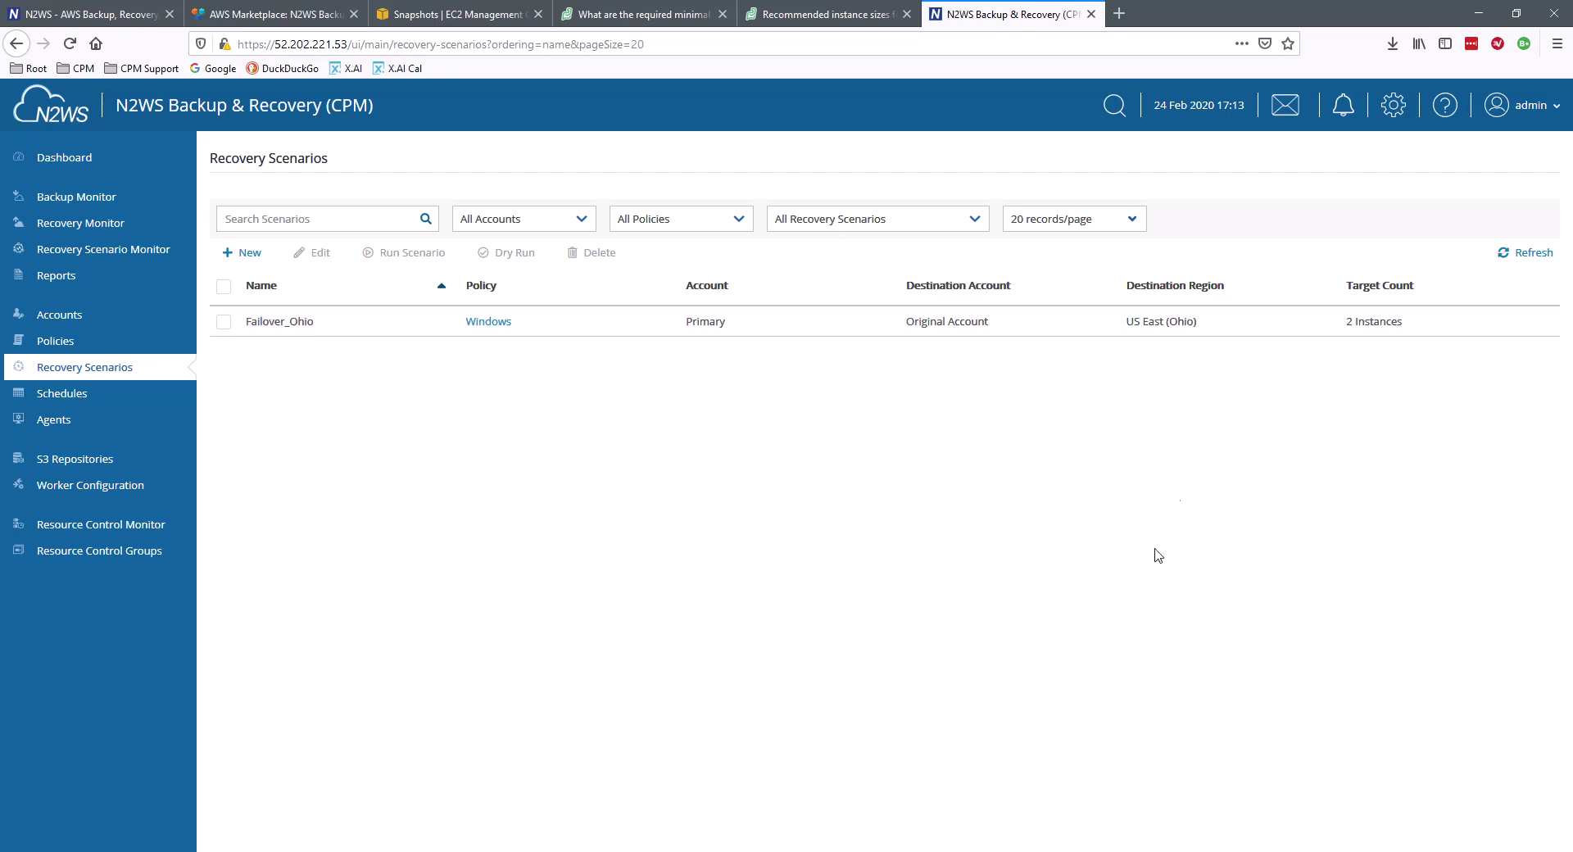
- Select the saved Failover_Ohio scenario in the Recovery Scenarios list
click(224, 322)
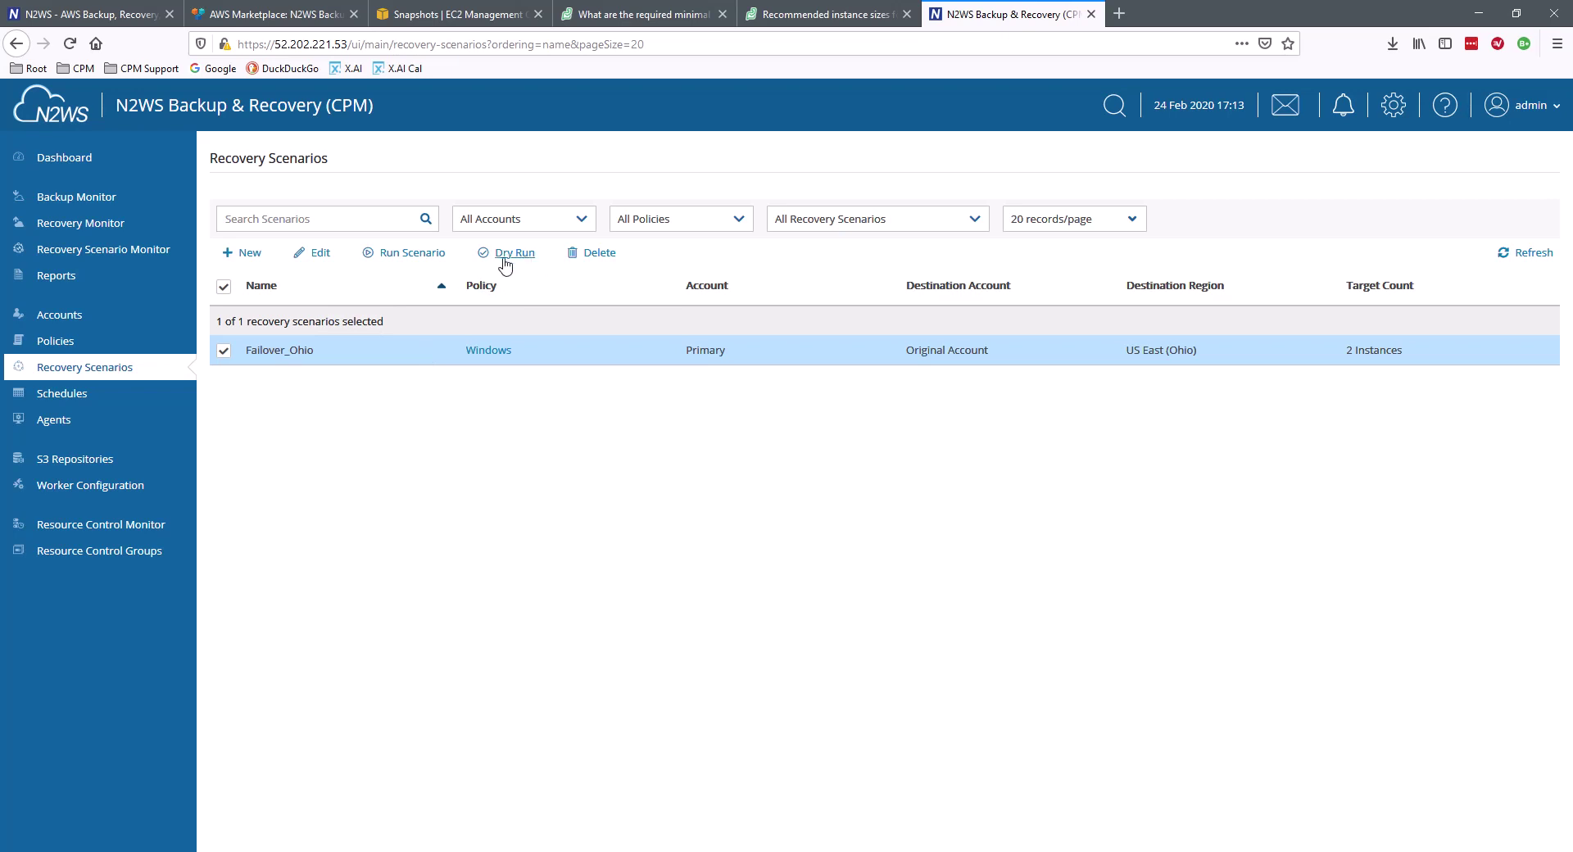
- Dry-run Failover_Ohio from the 24 Feb 2020 16:51 backup and confirm with Test
click(508, 257)
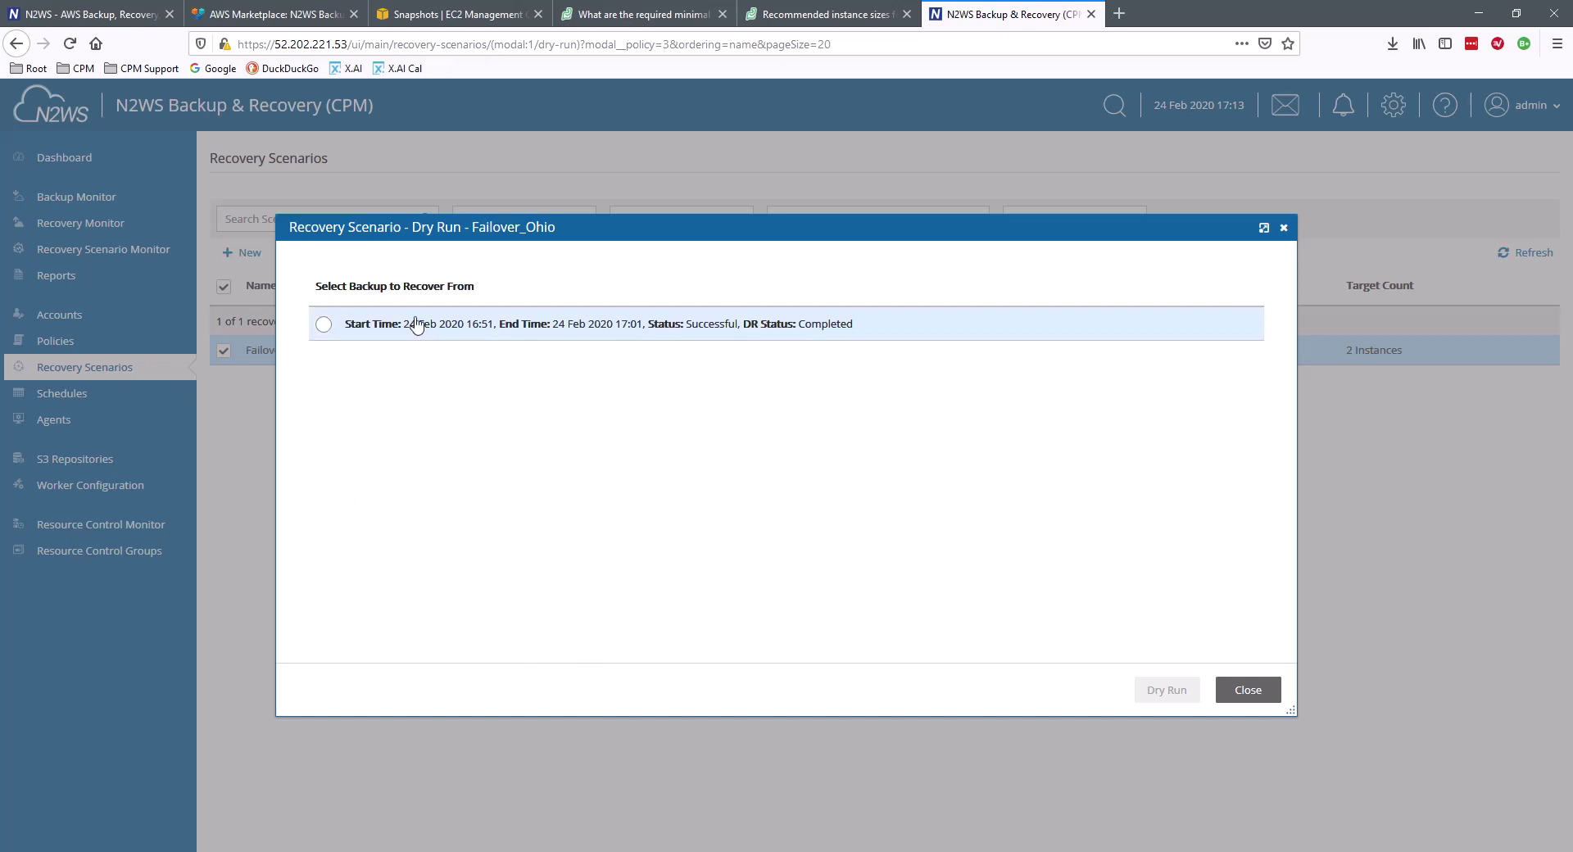
click(323, 324)
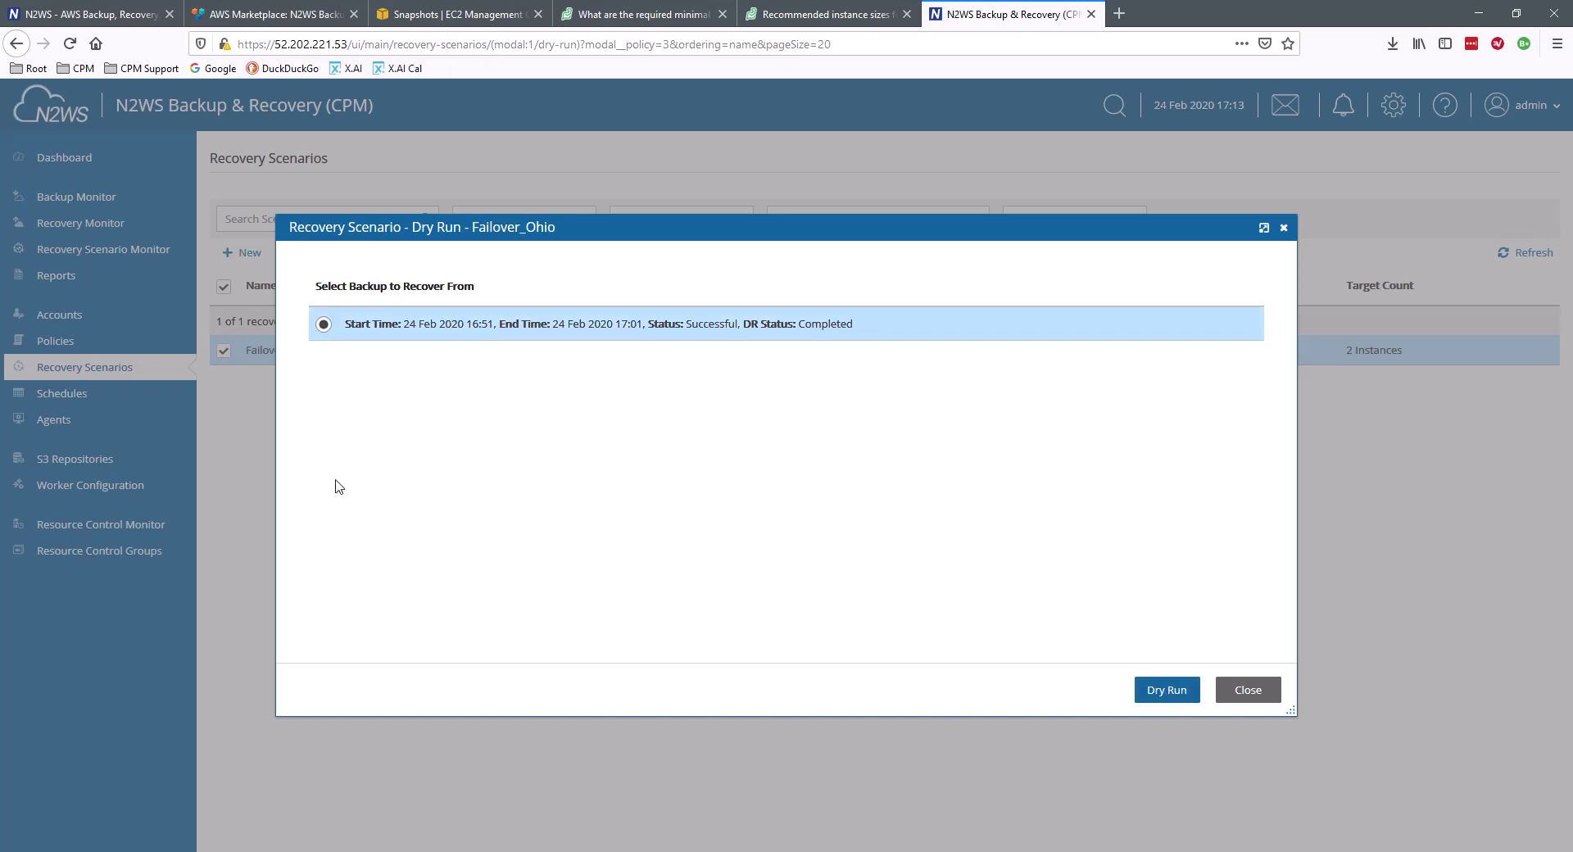
click(1173, 690)
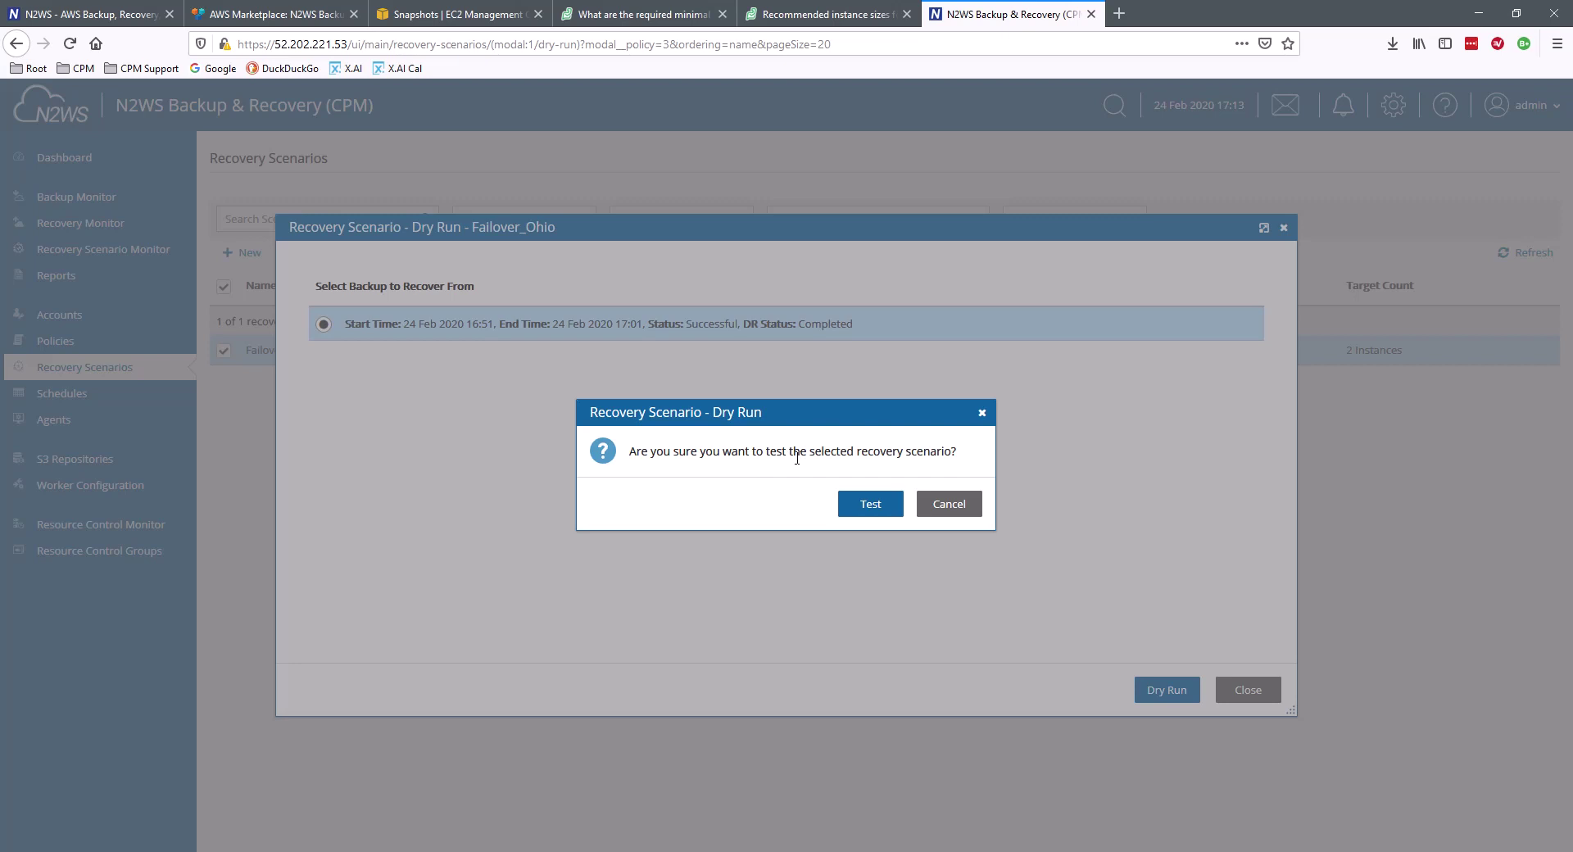
click(870, 505)
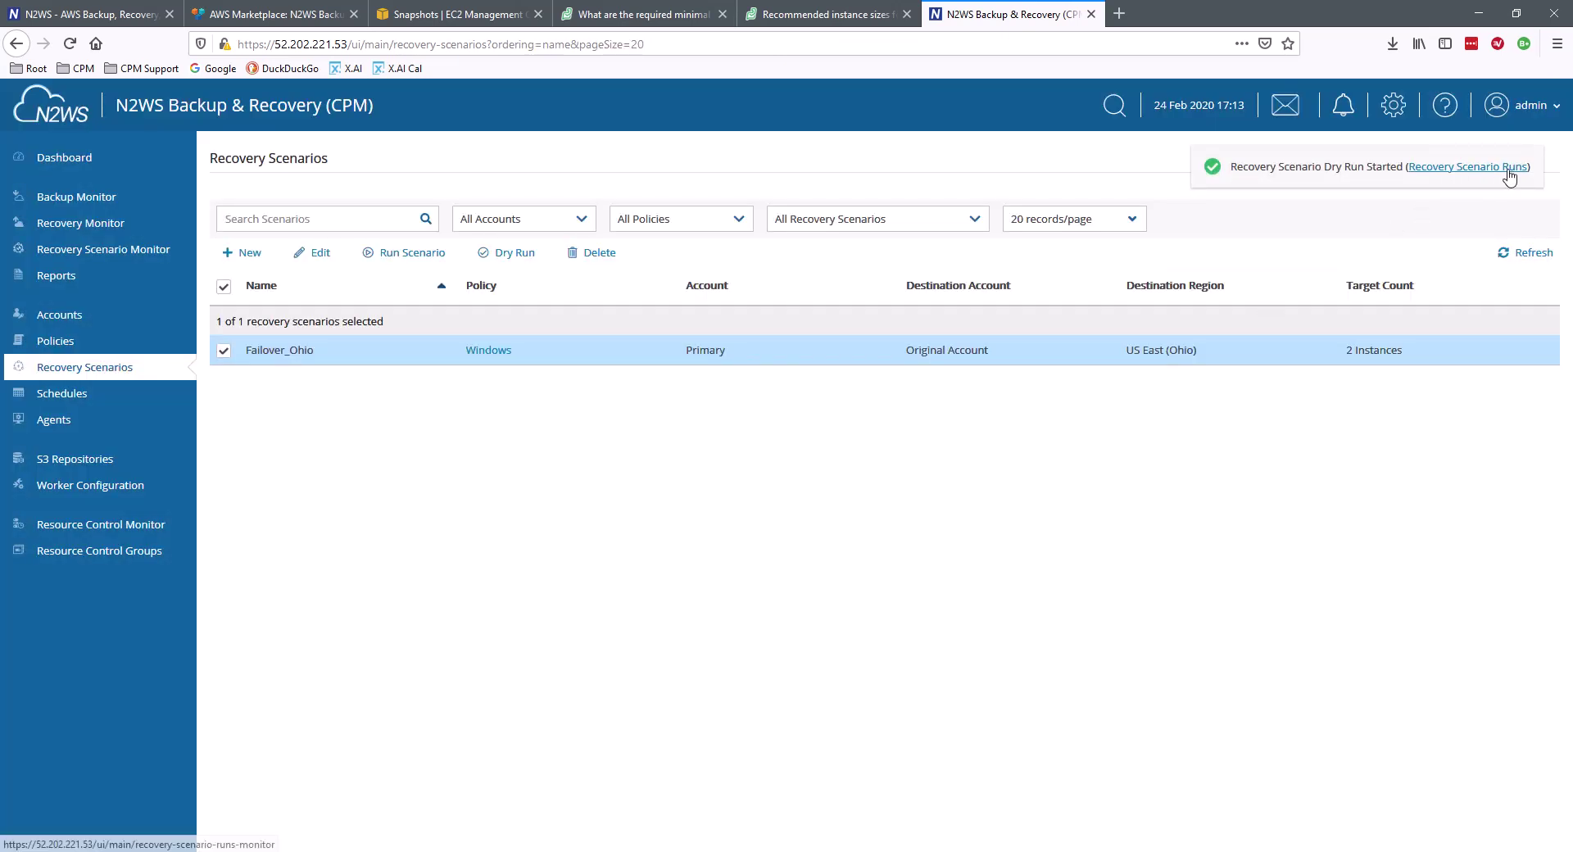
- Open the Failover_Ohio run's log in Recovery Scenario Runs, verify both instances recovered, and close it
click(1464, 168)
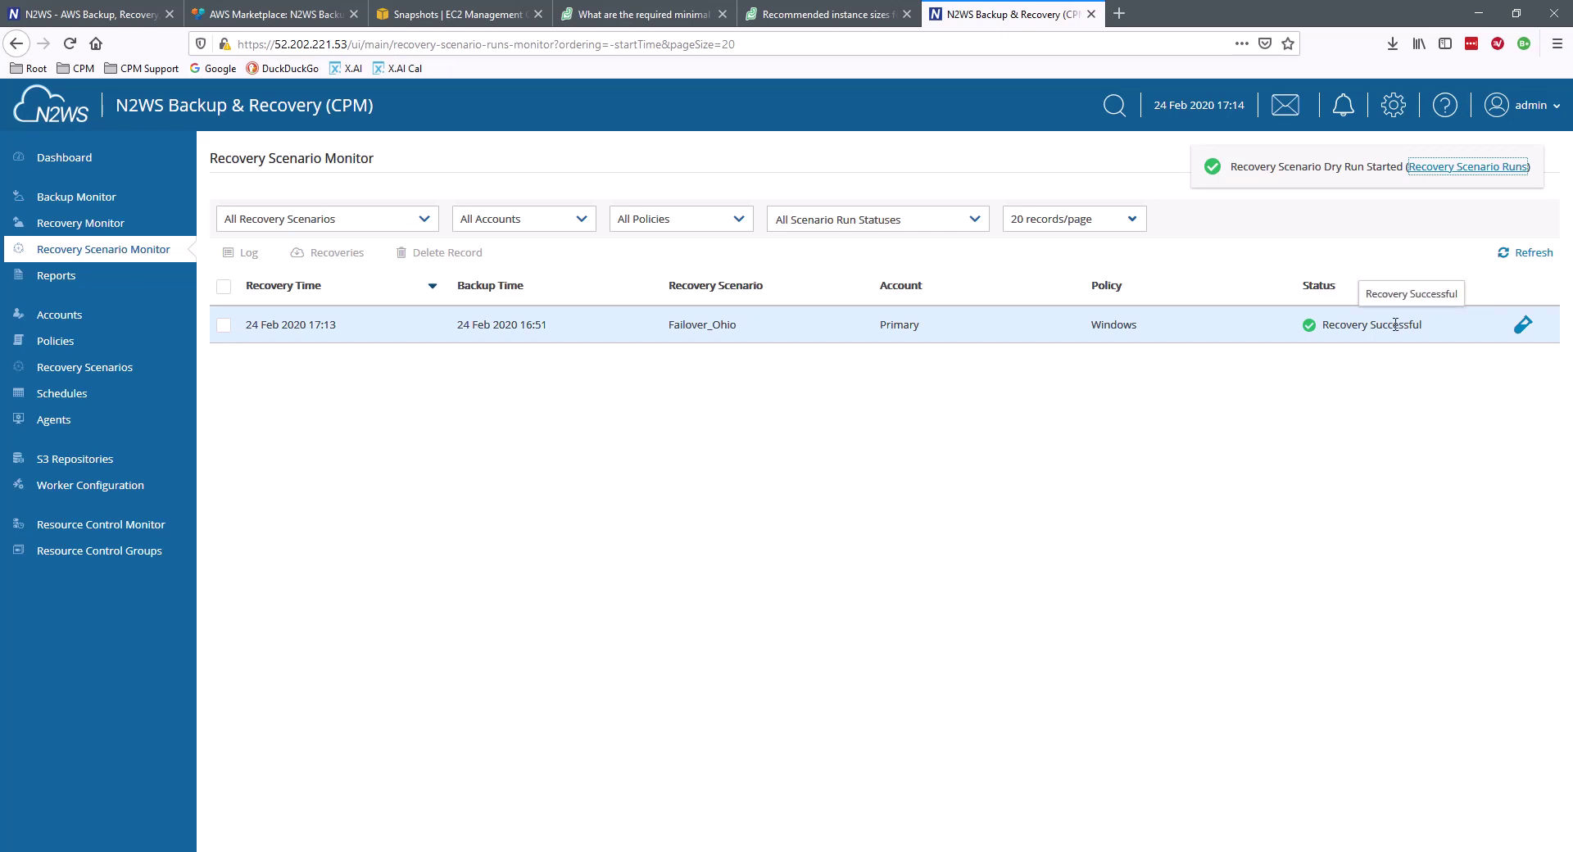
click(224, 326)
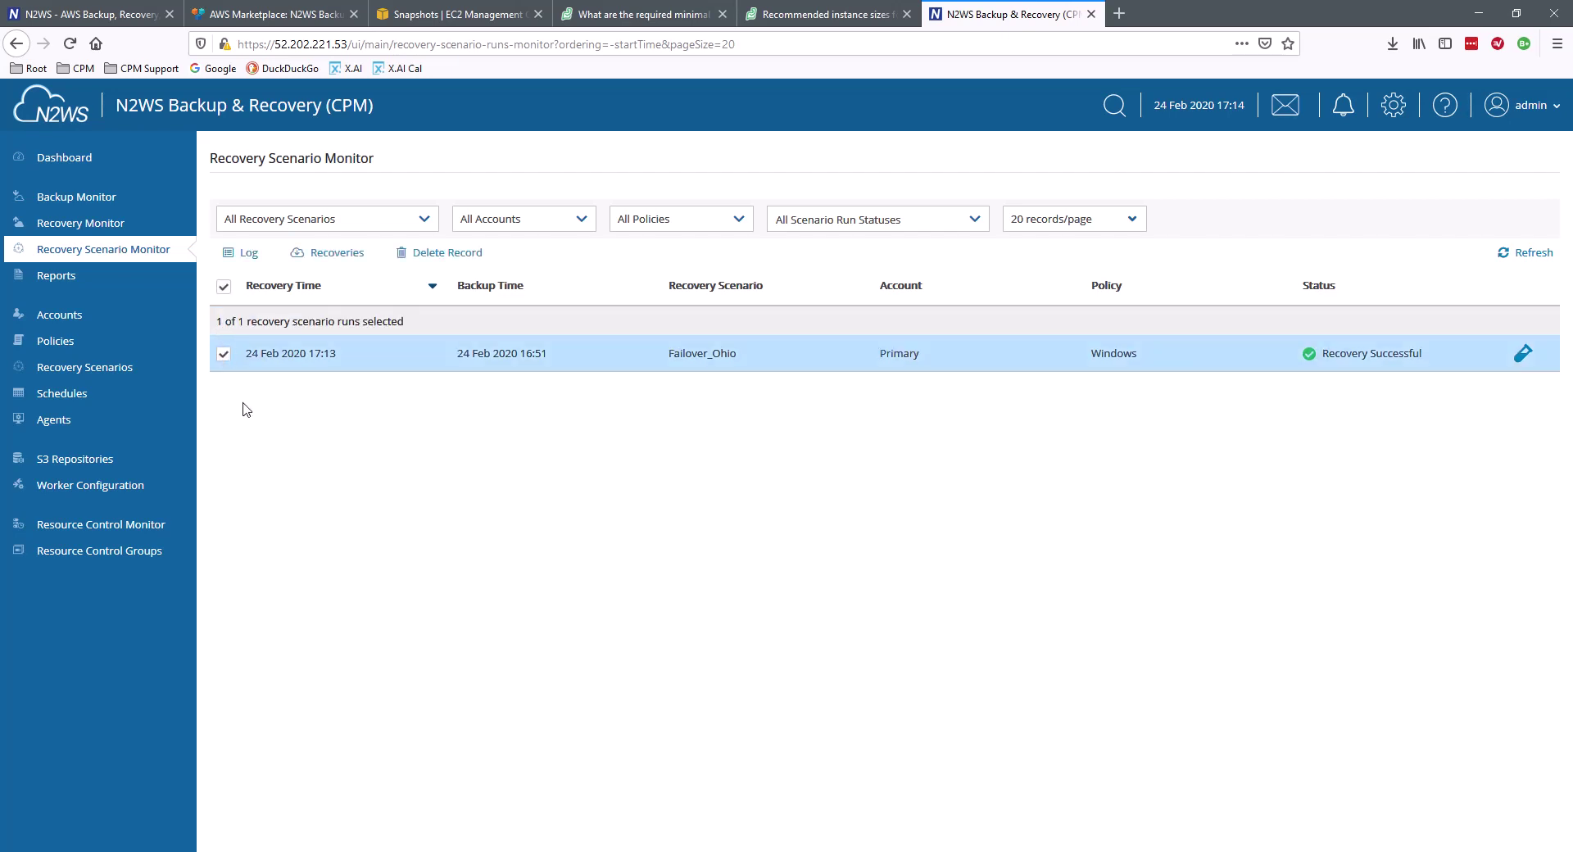
click(248, 258)
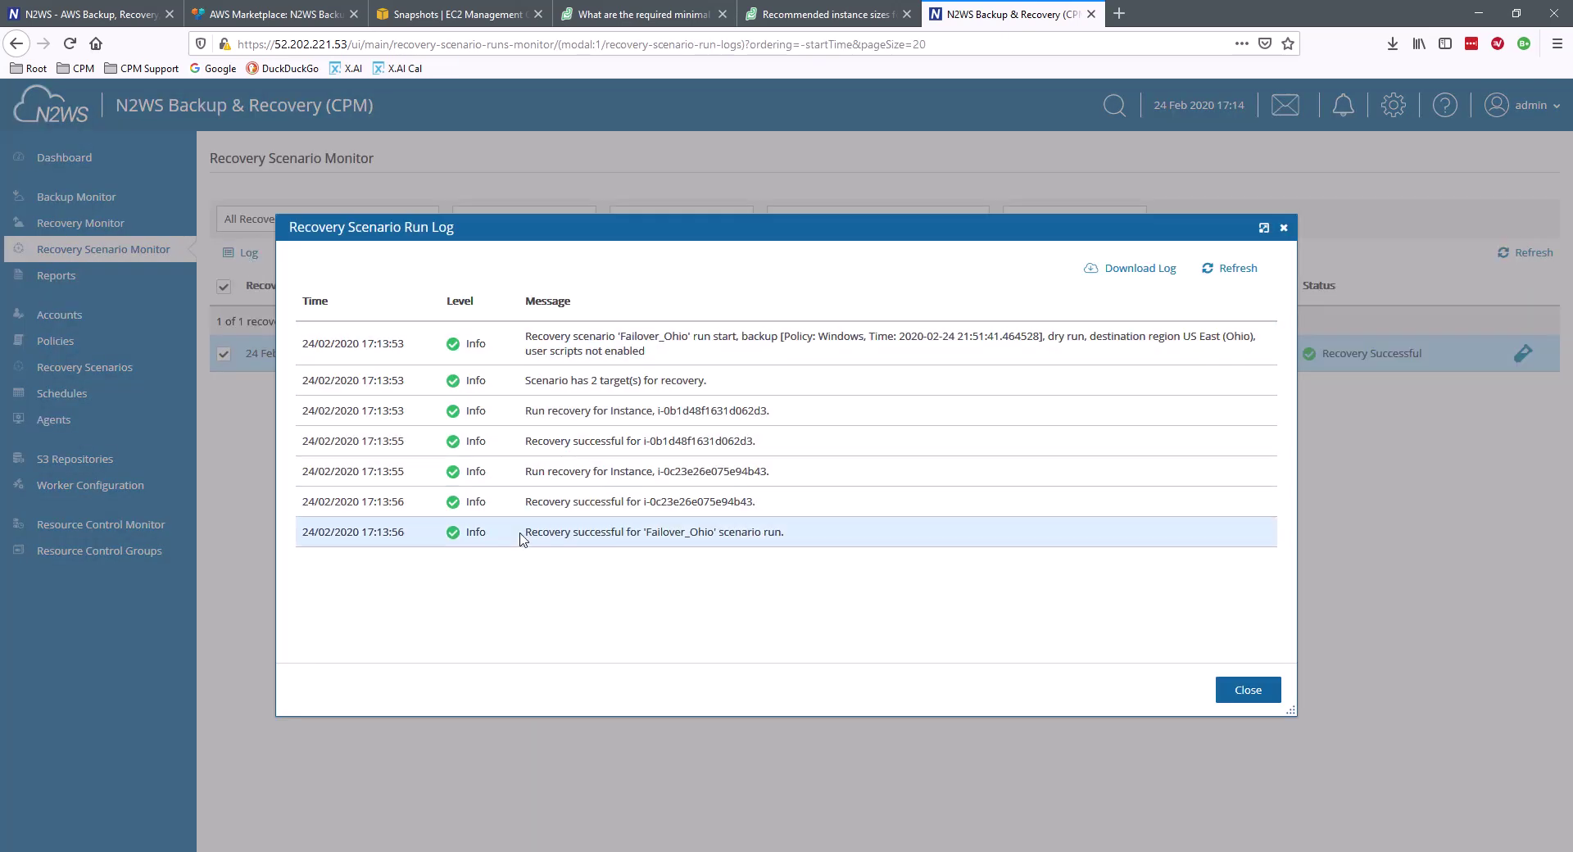
click(1238, 692)
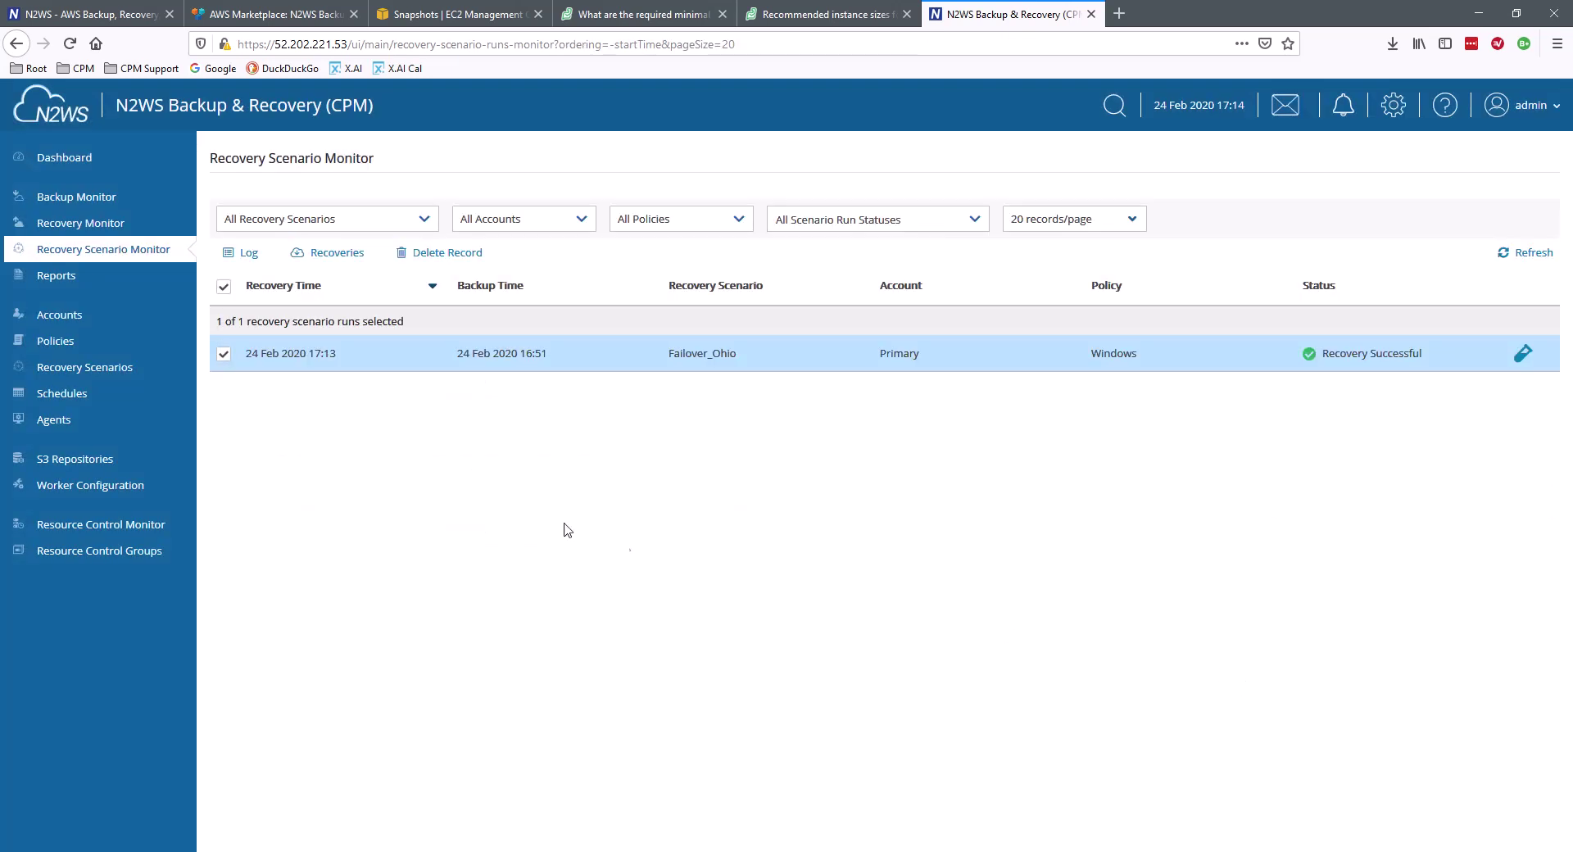
- Refresh the run monitor, go to Recovery Scenarios, and deselect Failover_Ohio
click(111, 255)
click(102, 375)
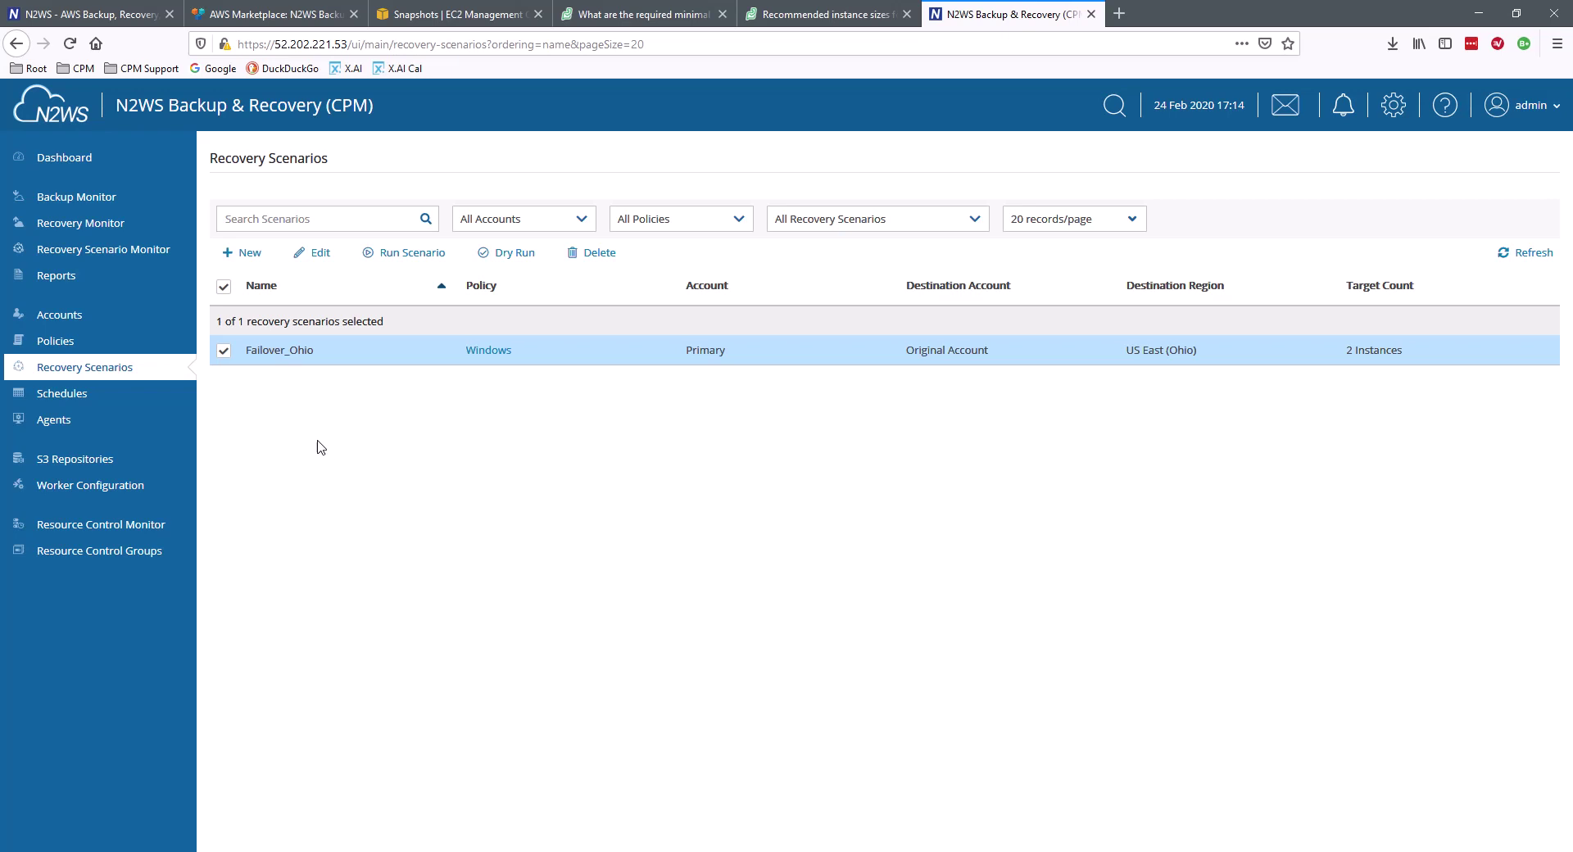
click(223, 352)
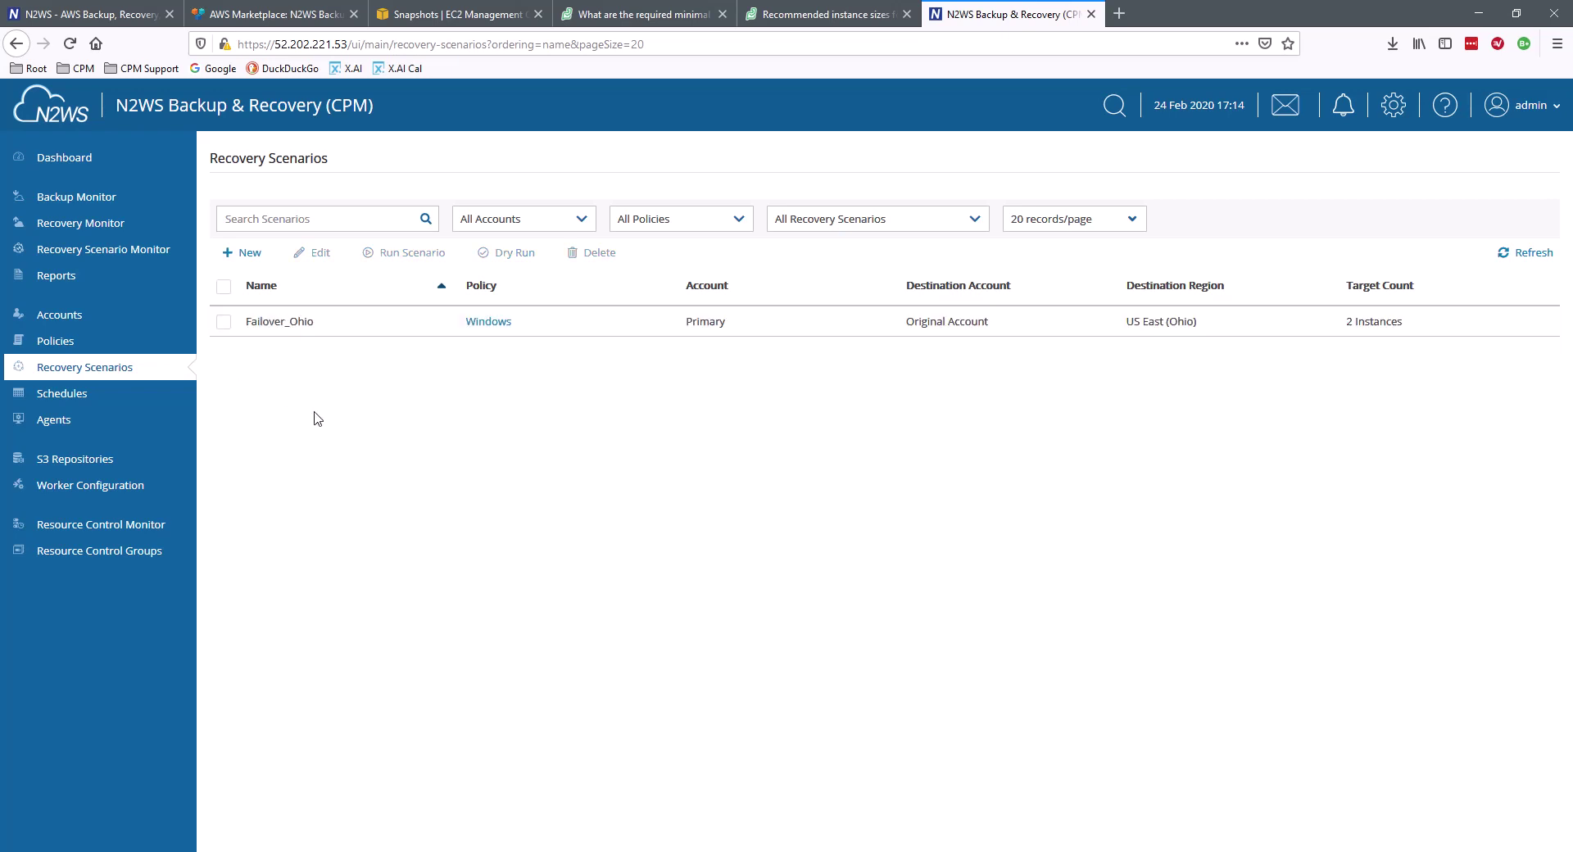